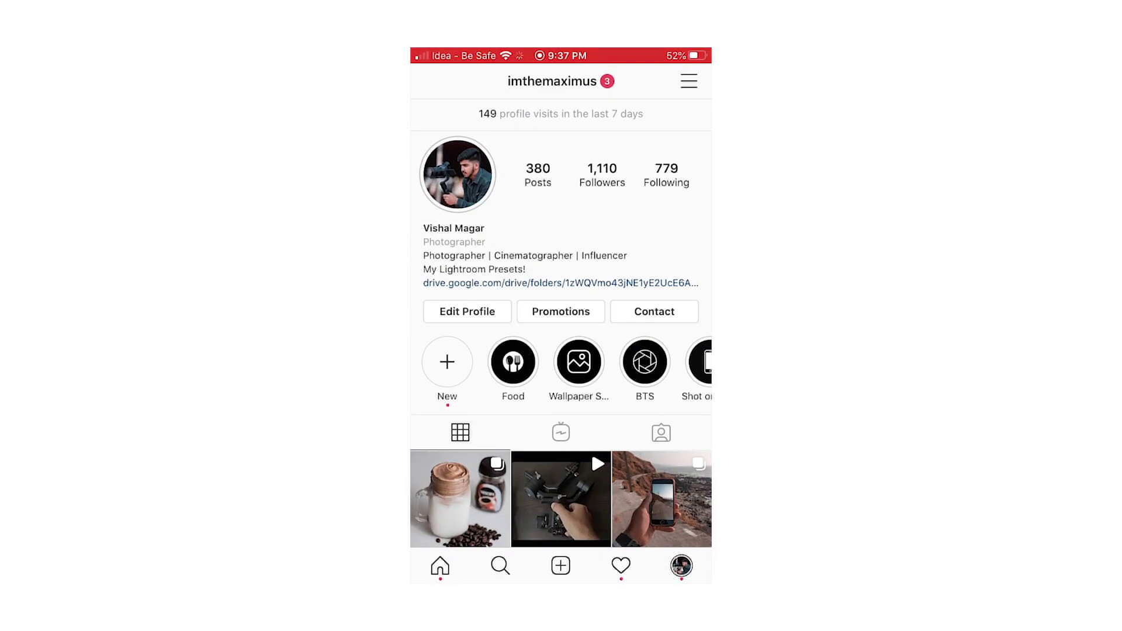
# - Follow the Instagram bio's Drive link through Safari into the Drive app's For Mobile presets folder
pyautogui.click(561, 282)
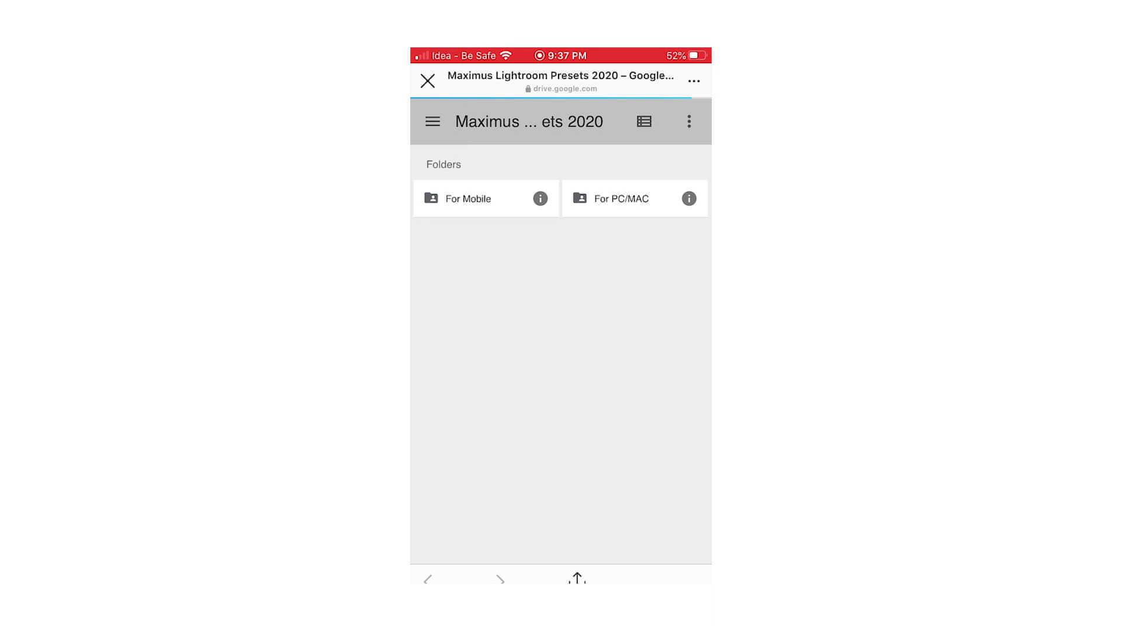
pyautogui.click(577, 580)
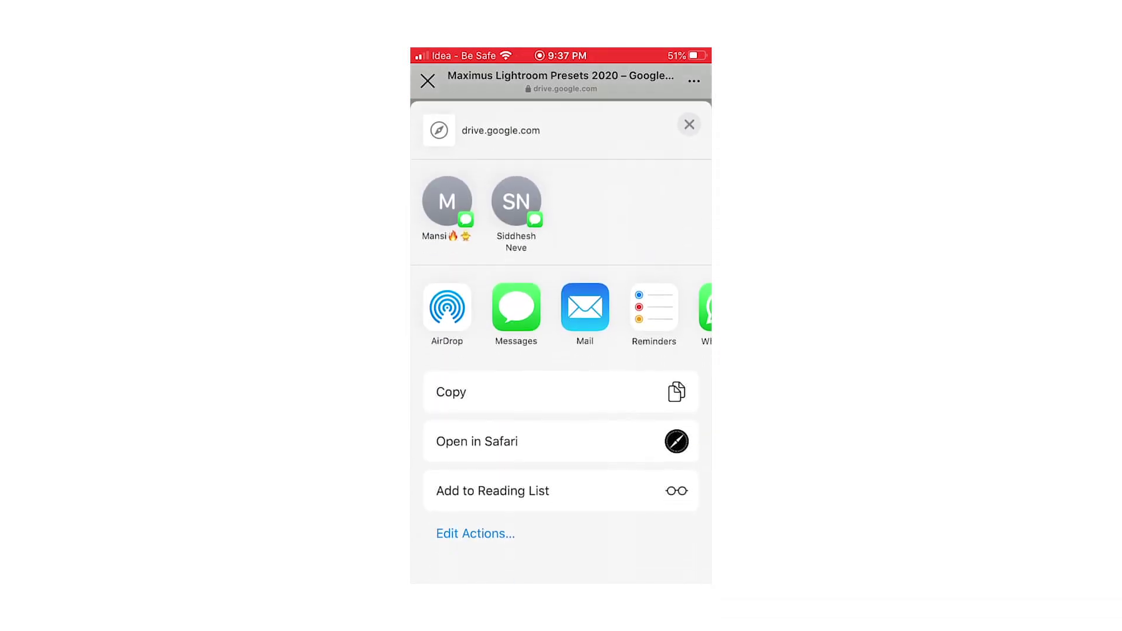
pyautogui.click(477, 420)
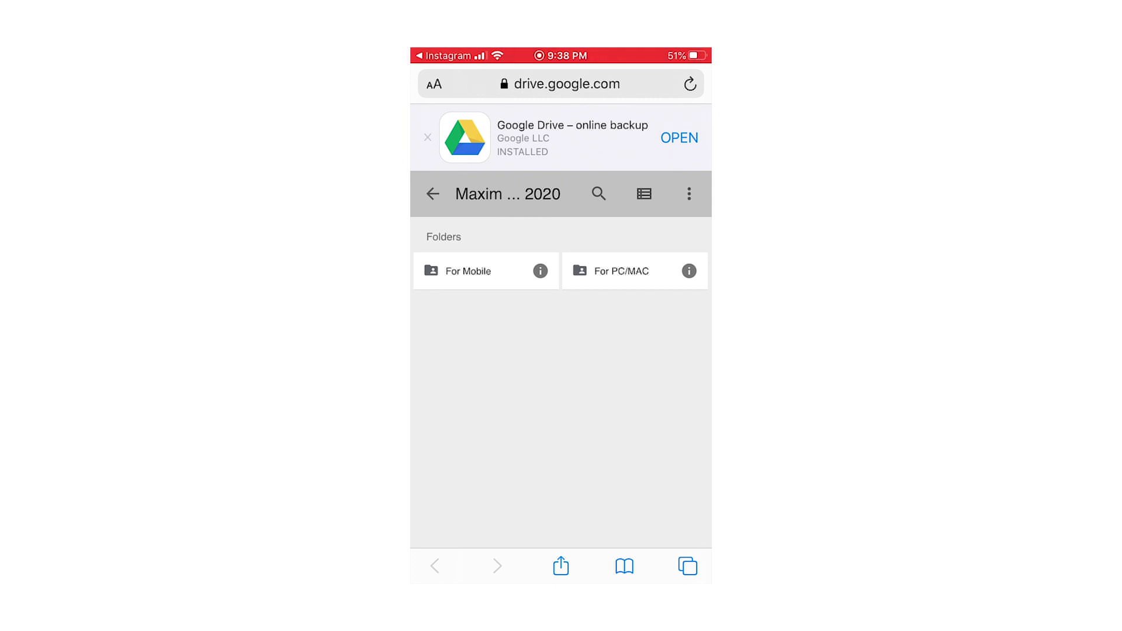
pyautogui.click(679, 138)
# - Open the For Mobile folder and send AG47 MAX.DNG to Lightroom
pyautogui.click(483, 197)
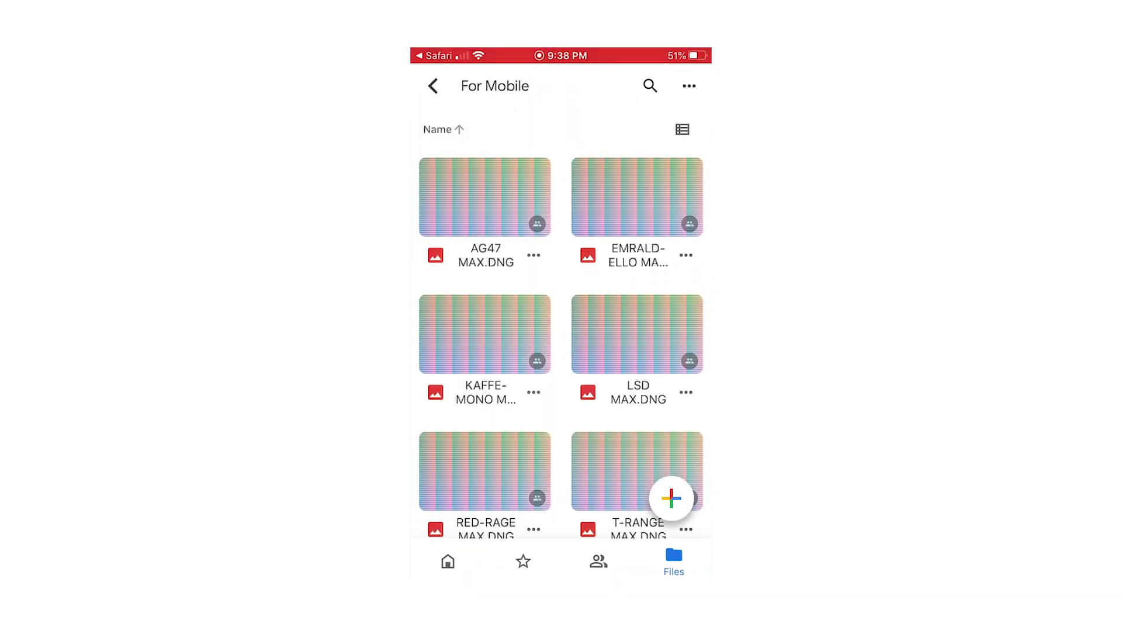
pyautogui.click(533, 255)
pyautogui.moveTo(561, 438); pyautogui.dragTo(561, 175)
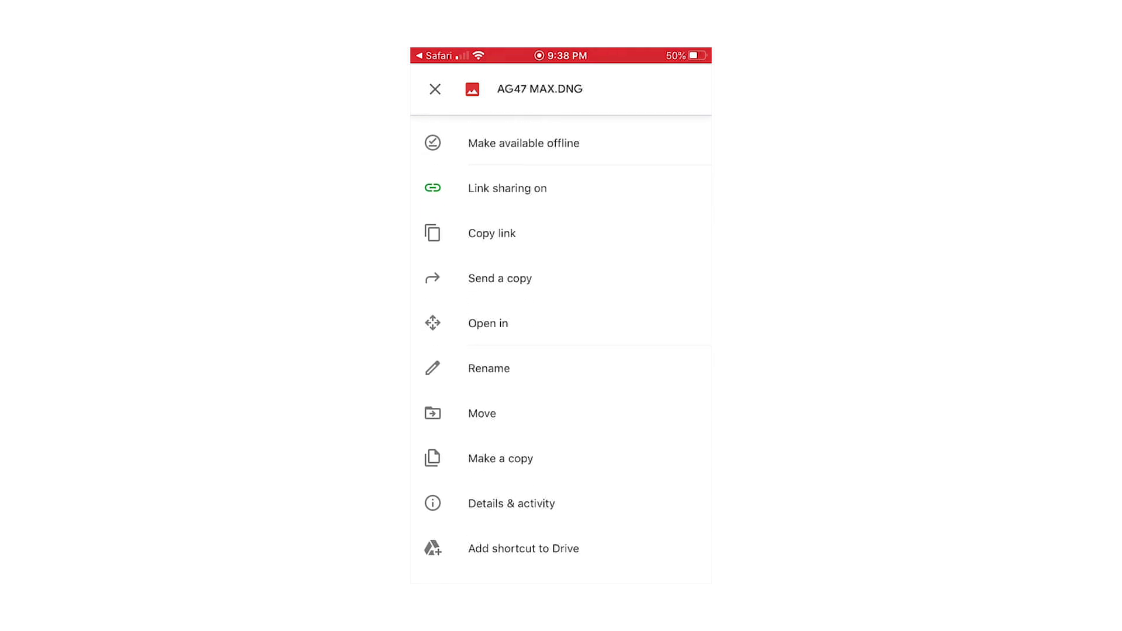
pyautogui.click(487, 323)
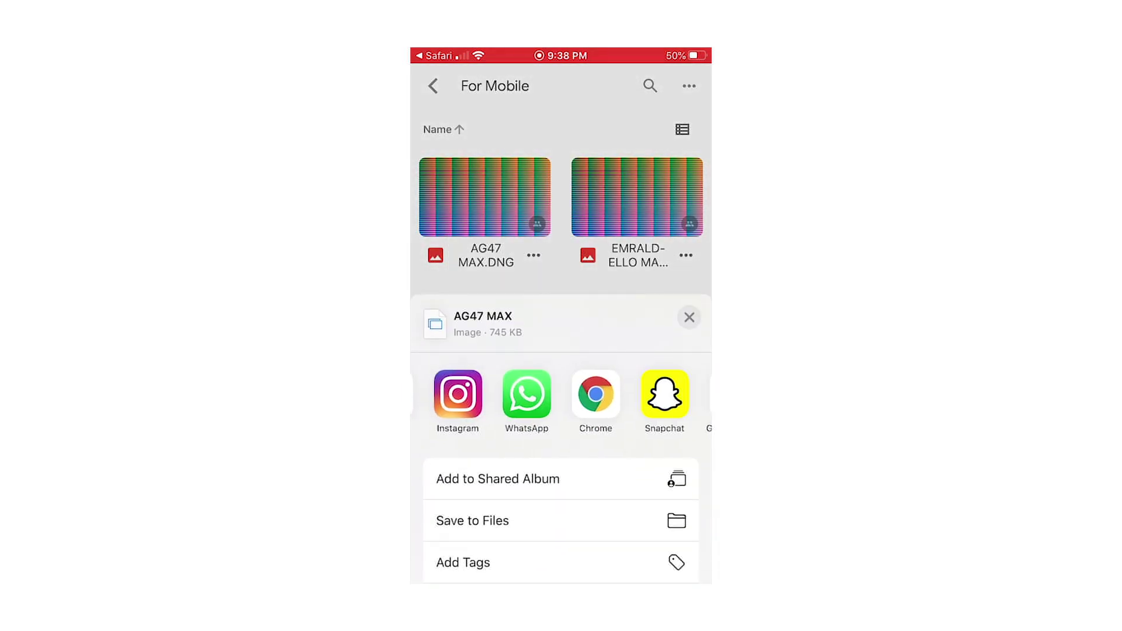
pyautogui.moveTo(666, 395); pyautogui.dragTo(466, 394)
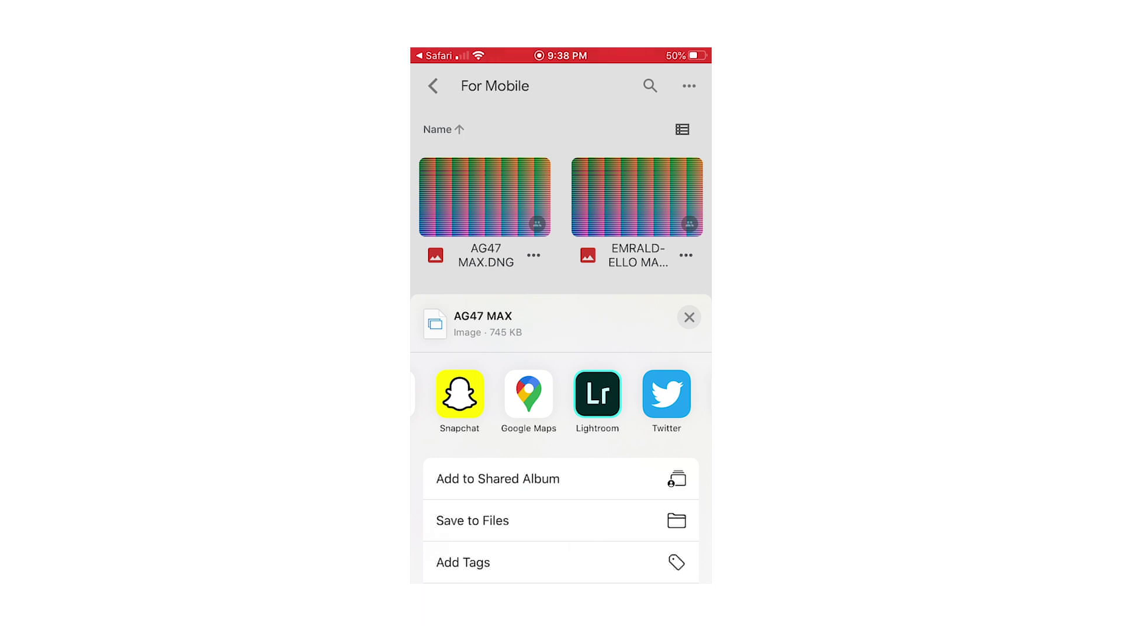
pyautogui.click(596, 395)
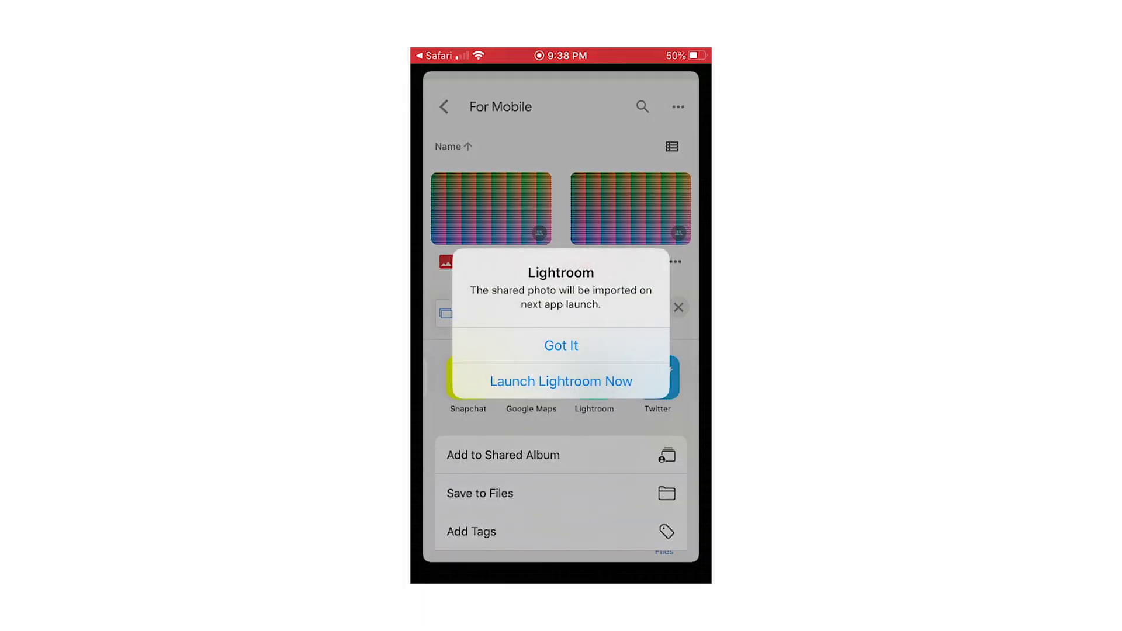
pyautogui.click(561, 346)
# - Send the EMRALD-ELLO, LSD and T-RANGE+ MAX DNGs to Lightroom, then launch Lightroom
pyautogui.click(686, 256)
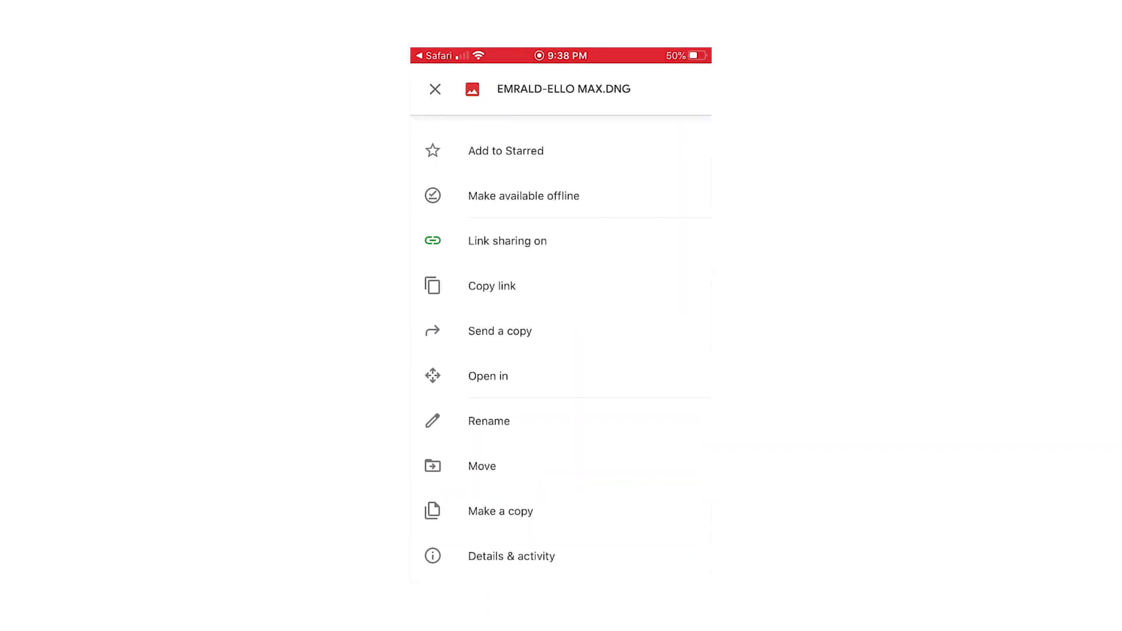
pyautogui.click(489, 376)
pyautogui.click(682, 313)
pyautogui.click(533, 392)
pyautogui.click(489, 534)
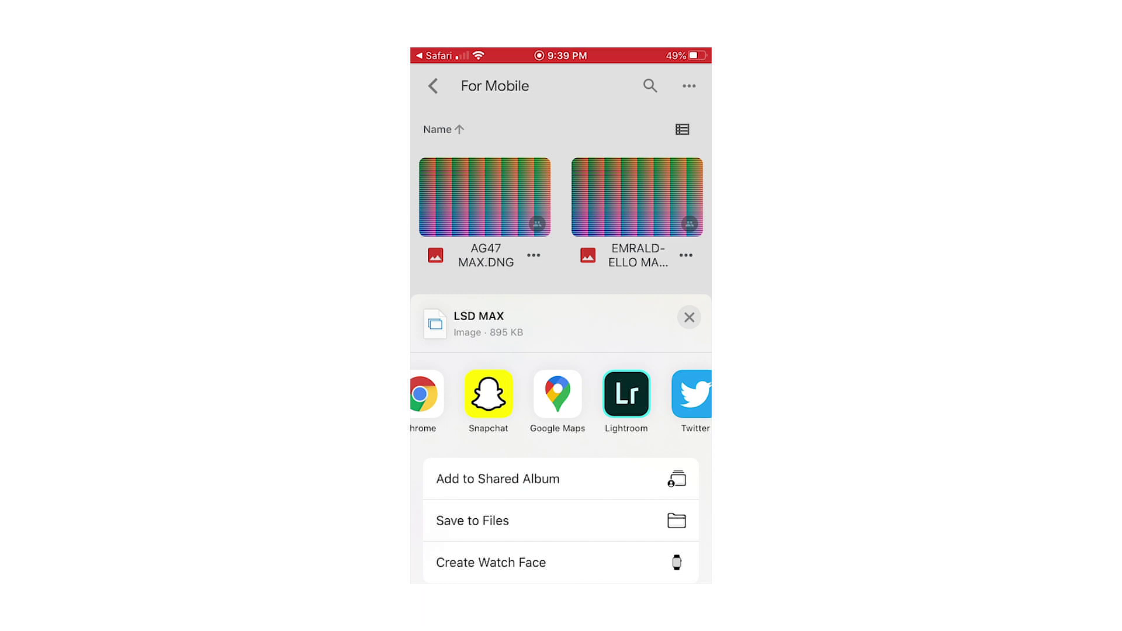
pyautogui.click(626, 396)
pyautogui.click(481, 348)
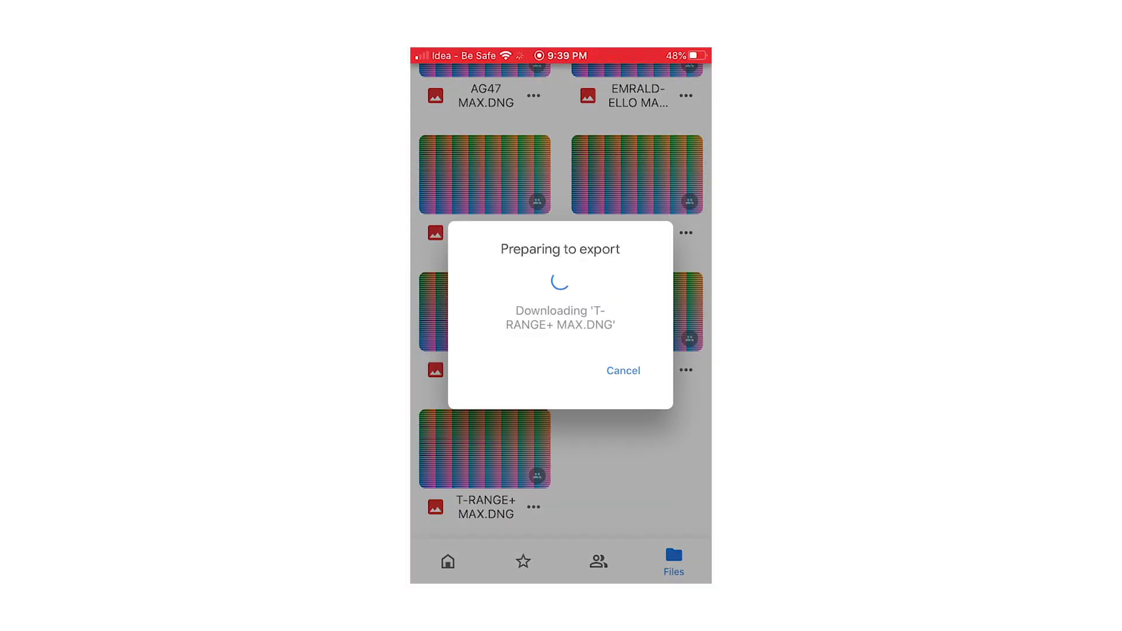
pyautogui.click(614, 377)
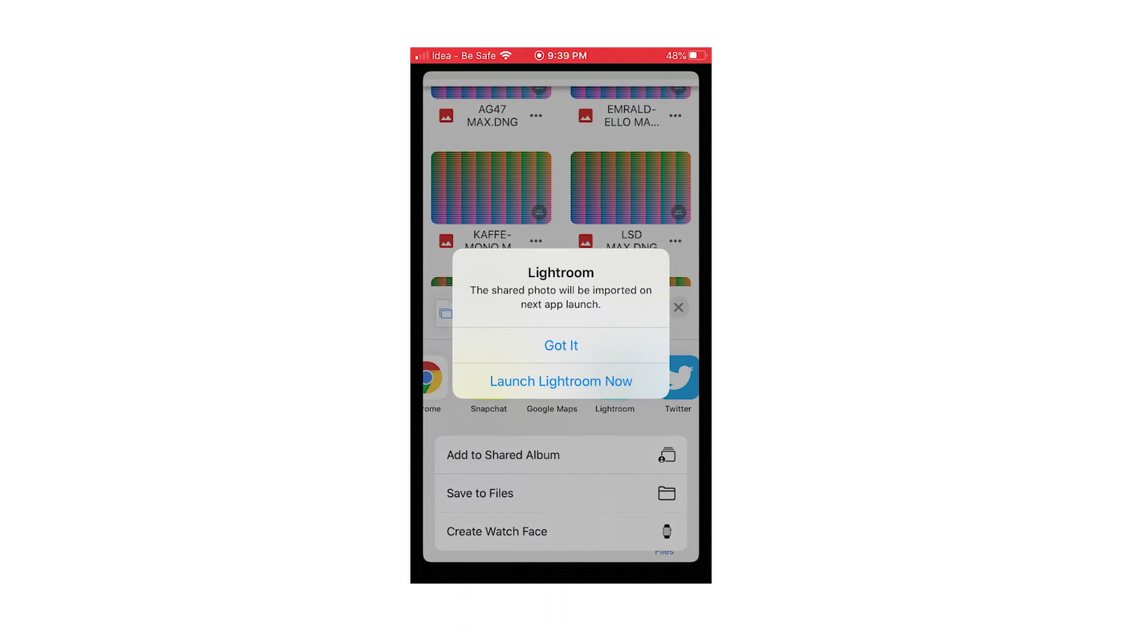
pyautogui.click(561, 381)
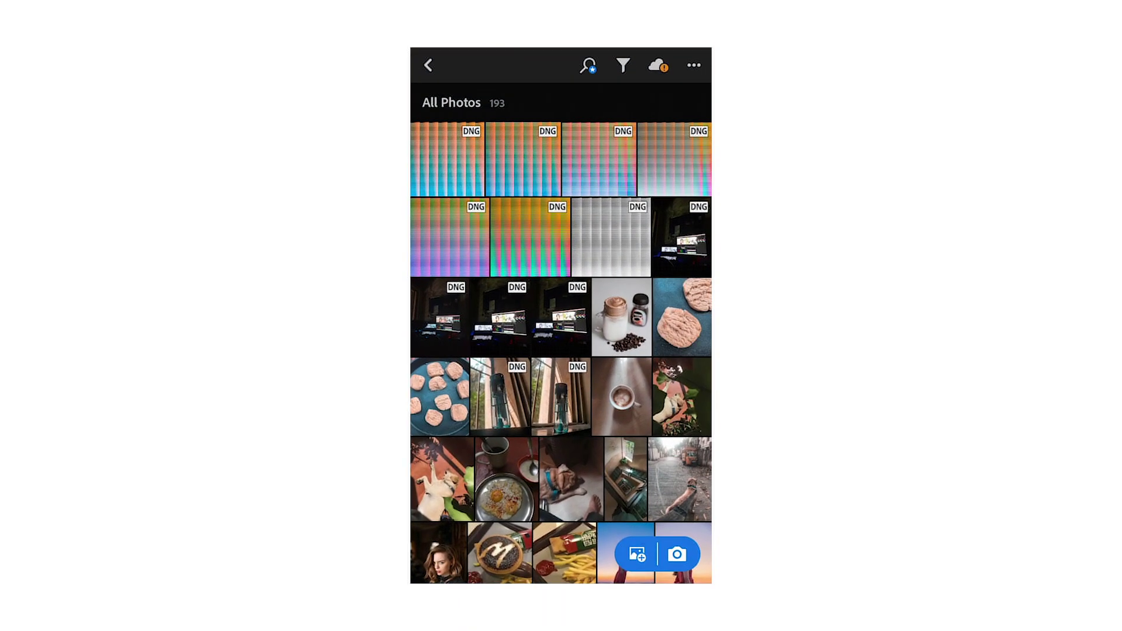
# - Copy the T-RANGE+ MAX DNG's edit settings and start a preset from them
pyautogui.click(448, 159)
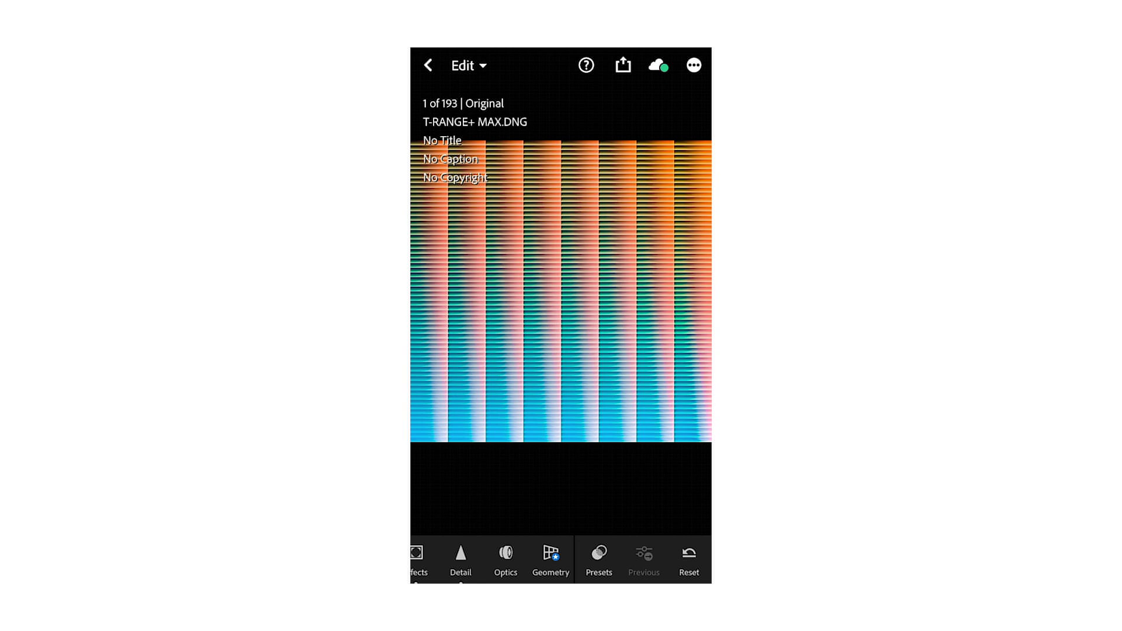
pyautogui.click(694, 65)
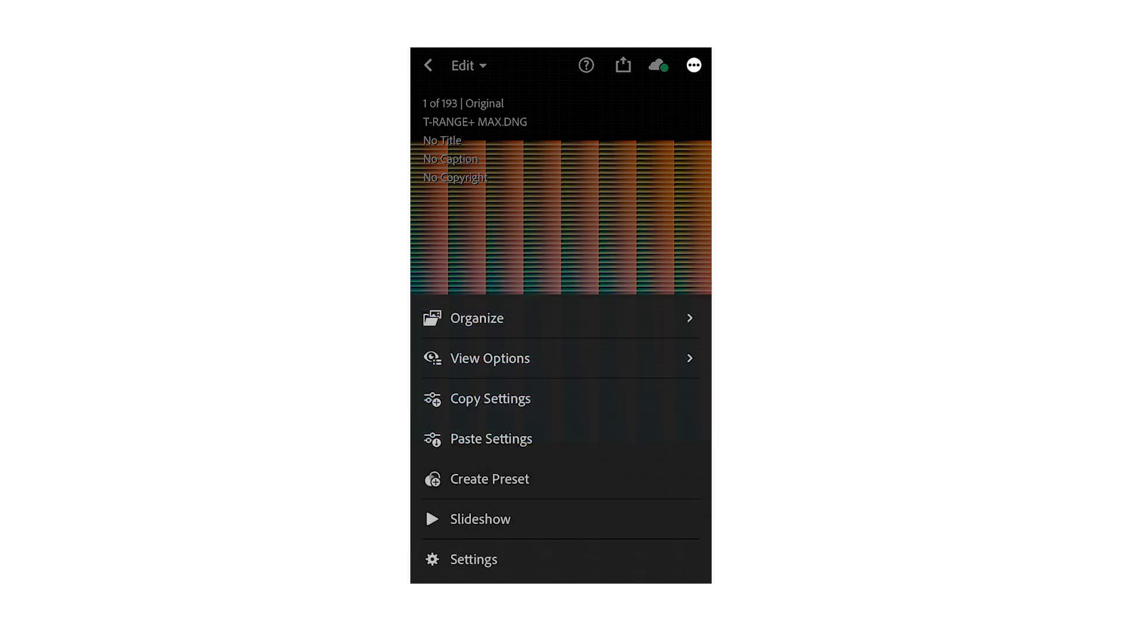
pyautogui.click(491, 398)
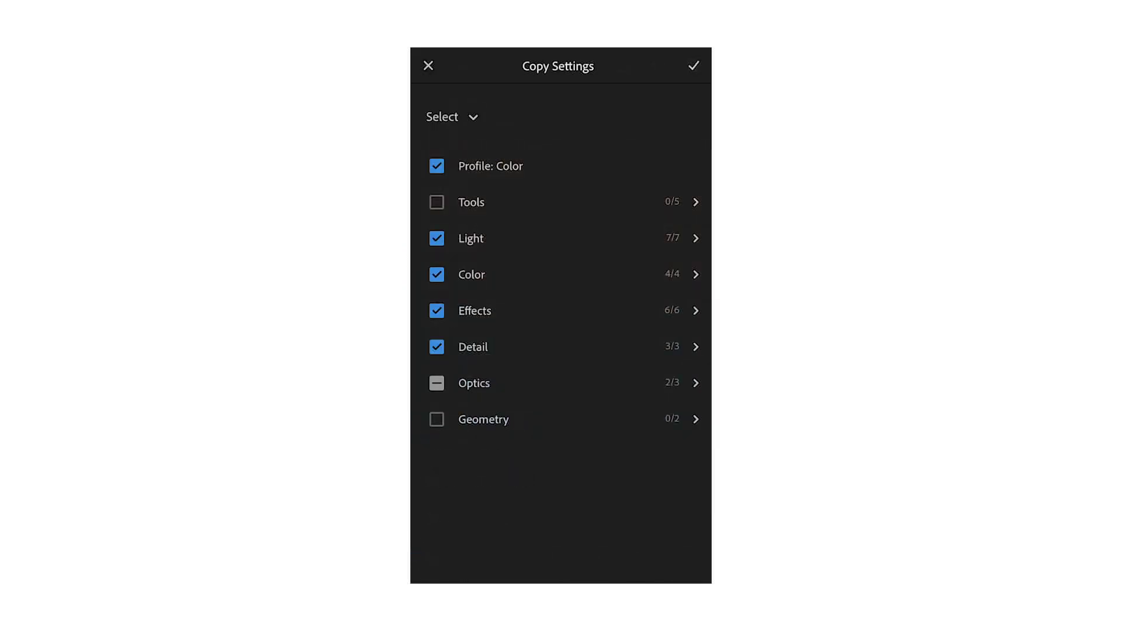
pyautogui.click(694, 66)
pyautogui.click(561, 263)
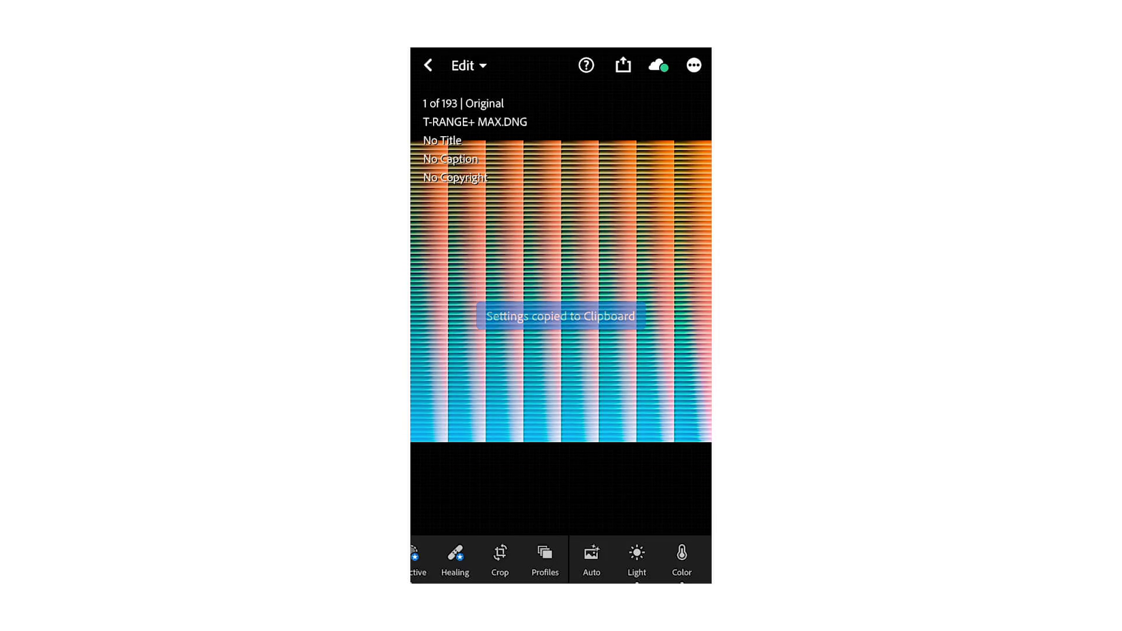
pyautogui.click(694, 66)
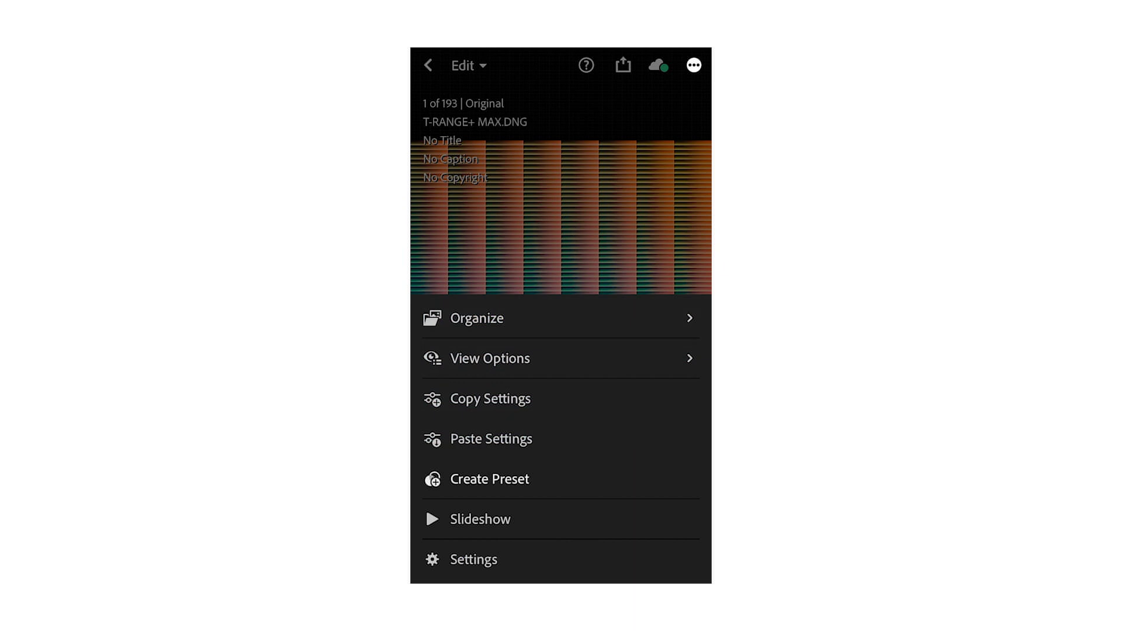
pyautogui.click(490, 478)
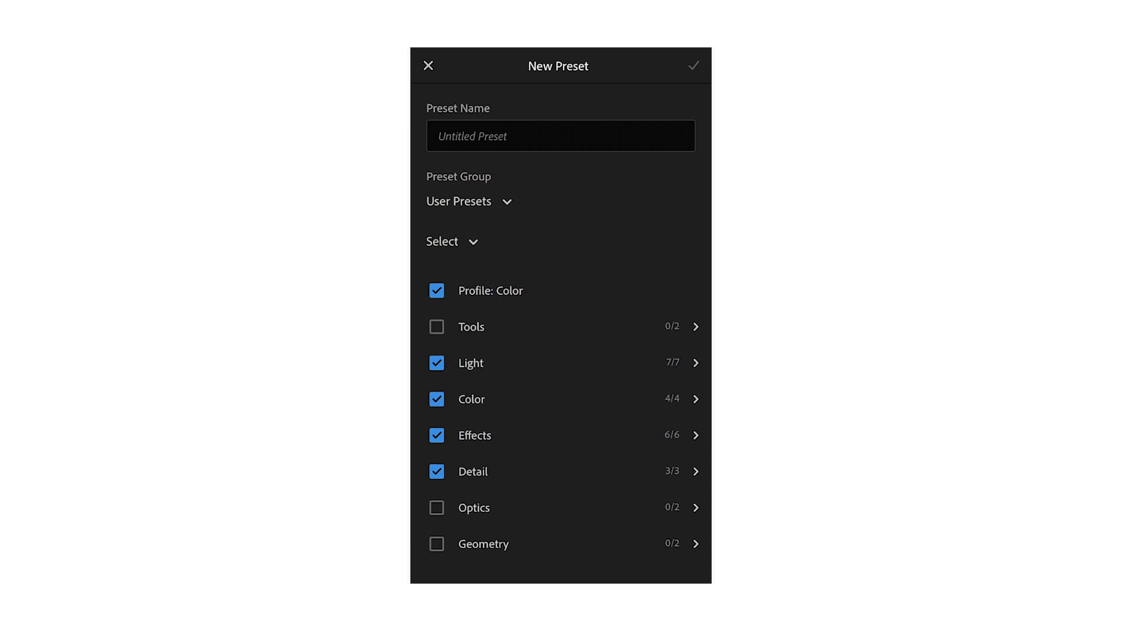
# - Create the MAXIMUS PRESETS 2020 preset group and name the new preset T-RANGE+
pyautogui.click(470, 201)
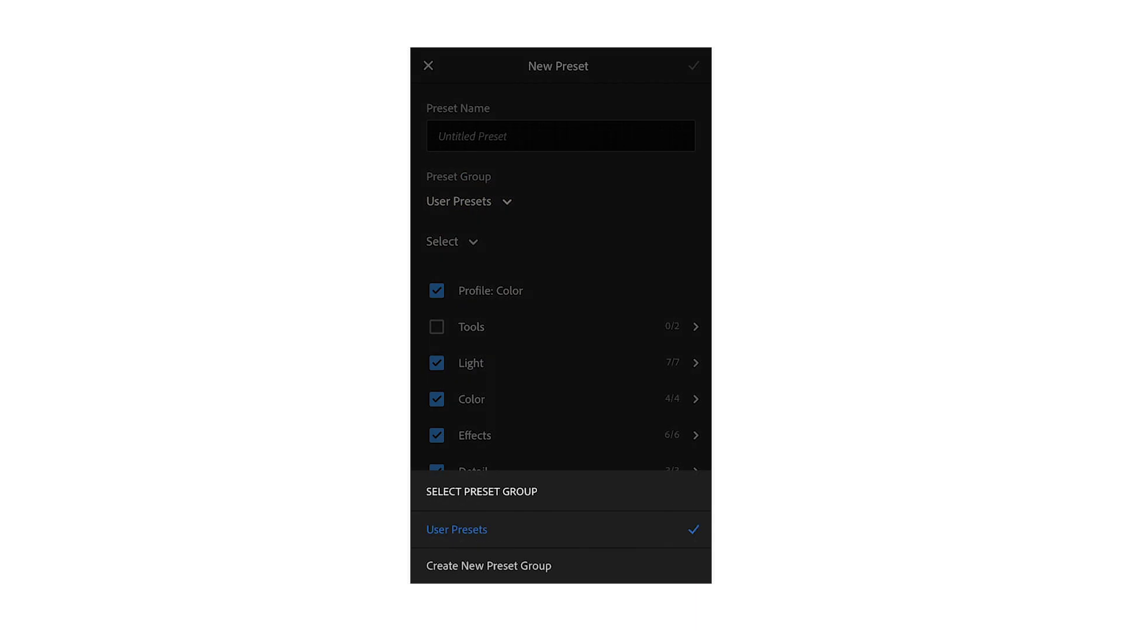
pyautogui.click(488, 565)
pyautogui.write('MAXIMUS PRESER')
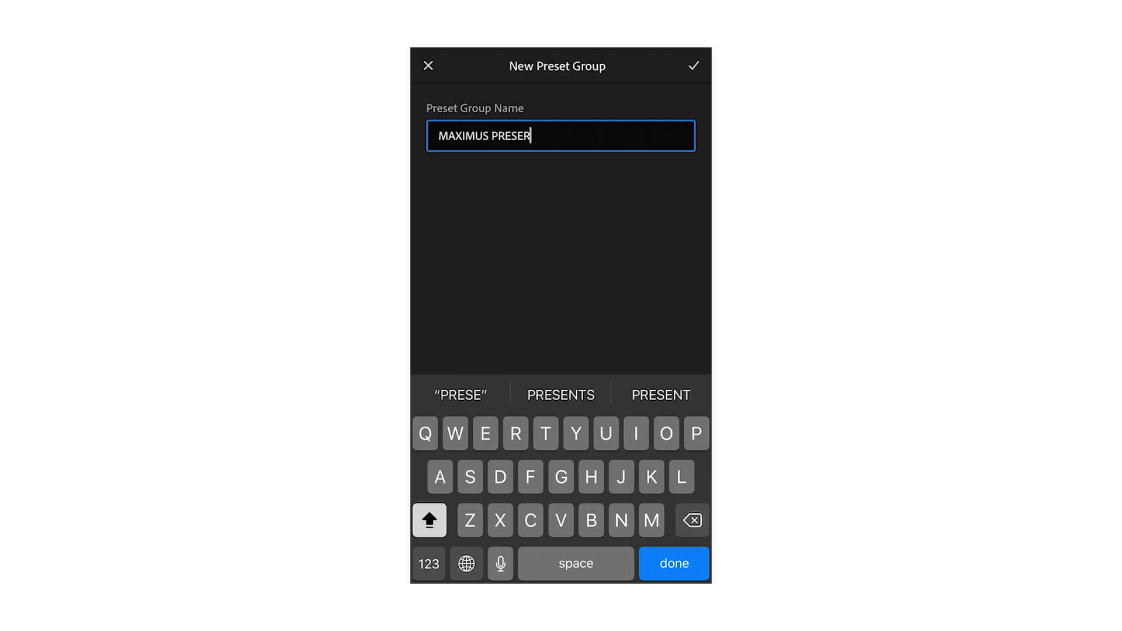
pyautogui.write('TS 2020')
pyautogui.press('Return')
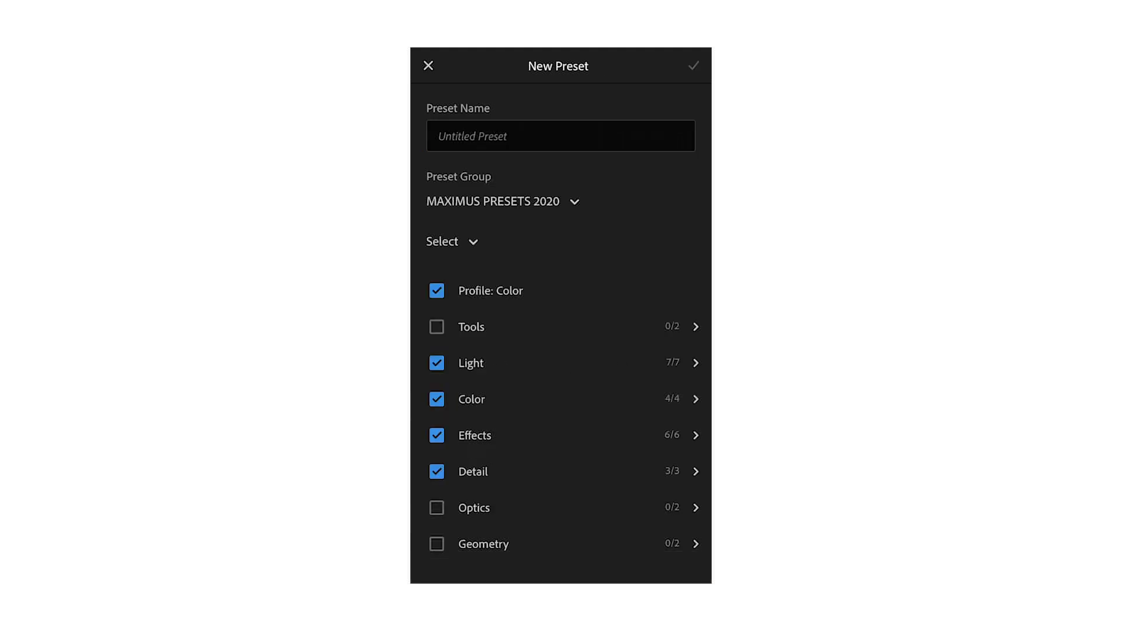
pyautogui.click(559, 136)
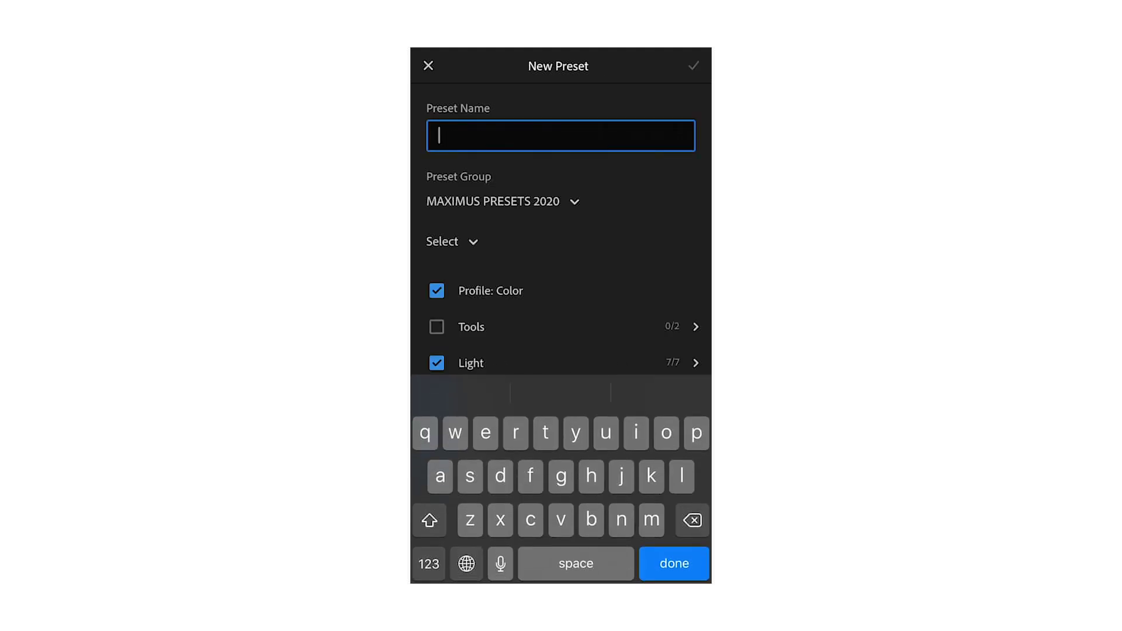
pyautogui.write('T-RANGE')
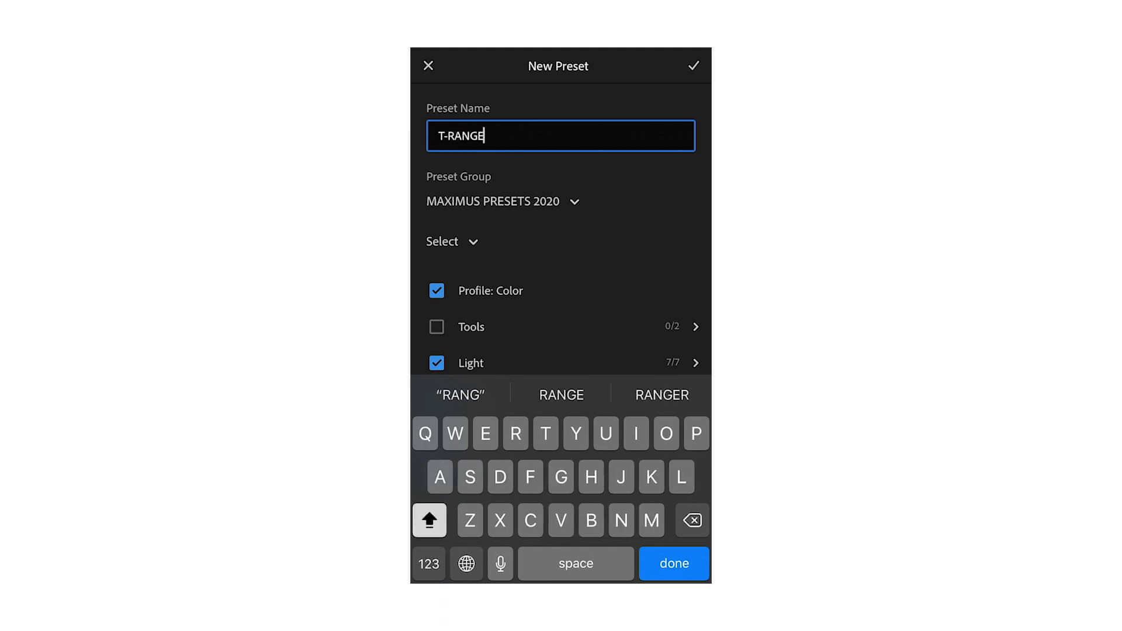
pyautogui.write('+')
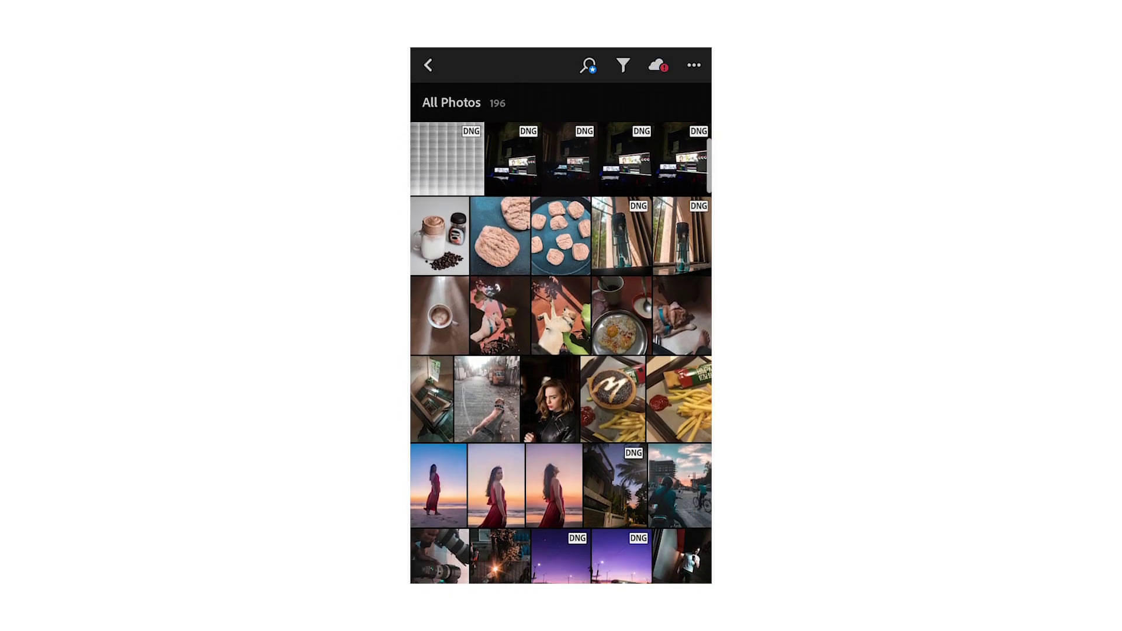
# - Preview AG47, EMRALD-ELLO, LSD, RED-RAGE and T-RANGE+ MAX on the leather-jacket portrait, keeping T-RANGE MAX
pyautogui.click(550, 399)
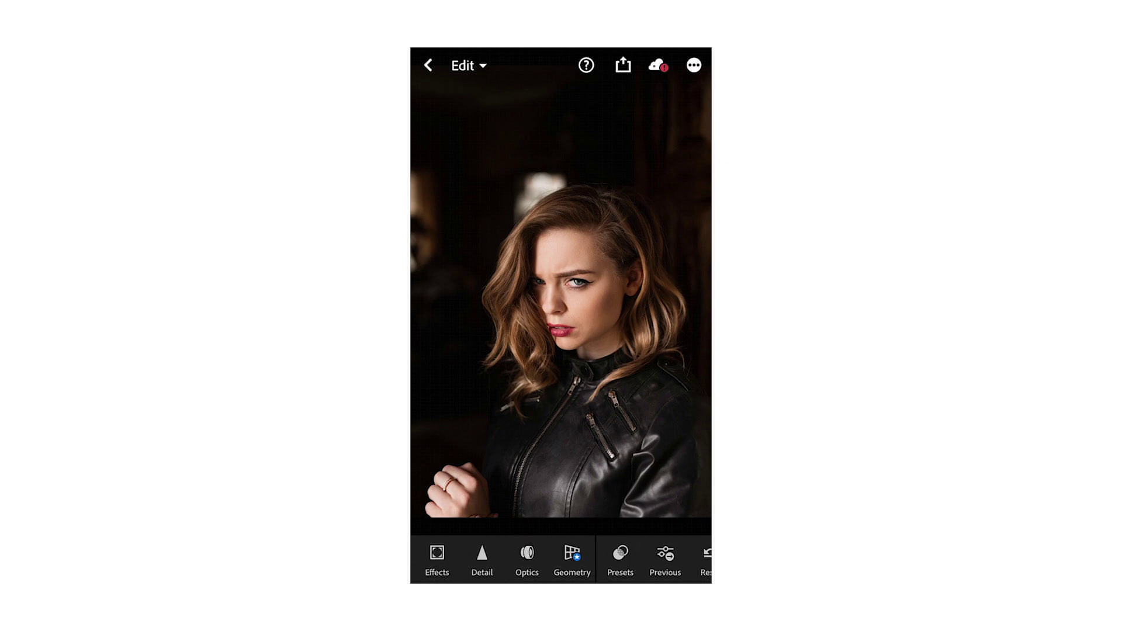
pyautogui.click(620, 561)
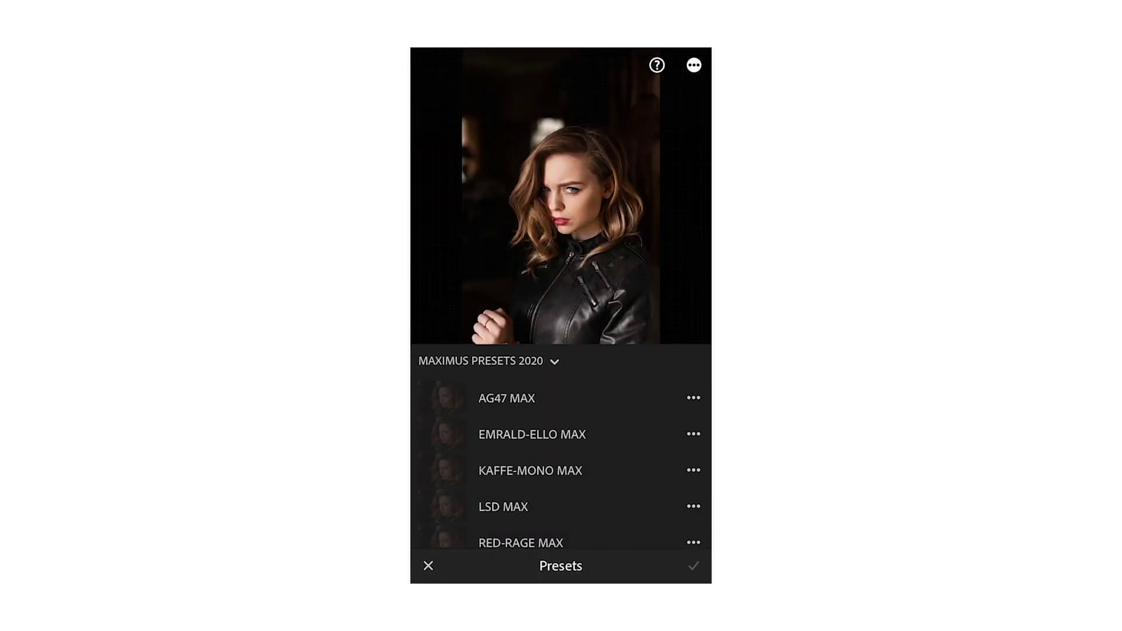
pyautogui.scroll(-1, 561, 465)
pyautogui.scroll(-2, 561, 465)
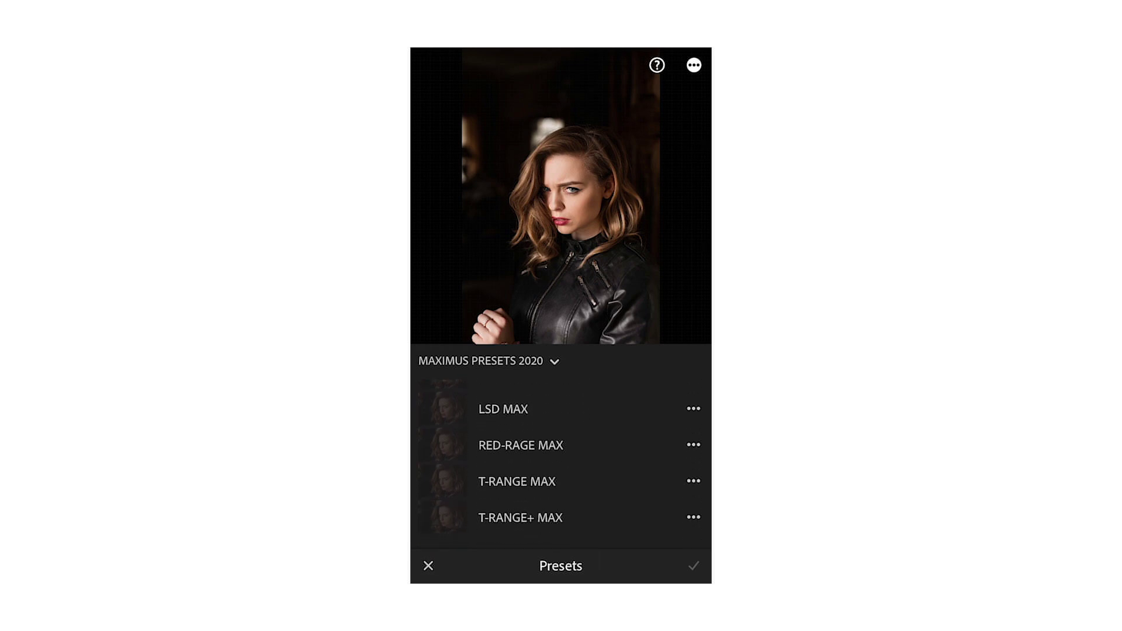
pyautogui.scroll(1, 561, 464)
pyautogui.scroll(1, 562, 465)
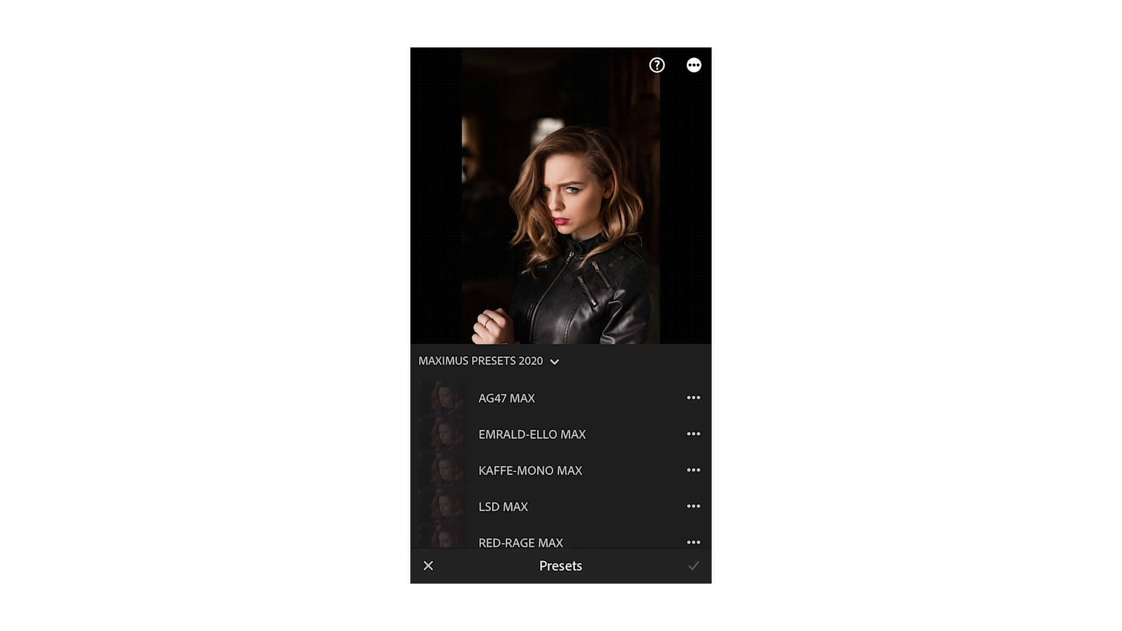
pyautogui.scroll(-2, 560, 463)
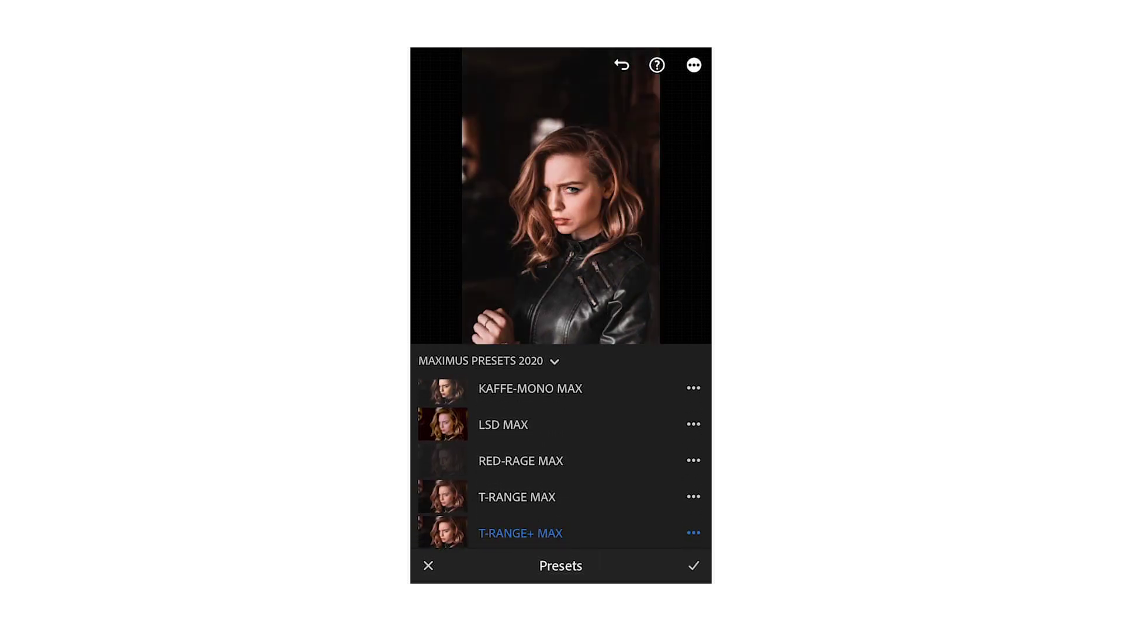
pyautogui.scroll(2, 560, 463)
pyautogui.click(507, 398)
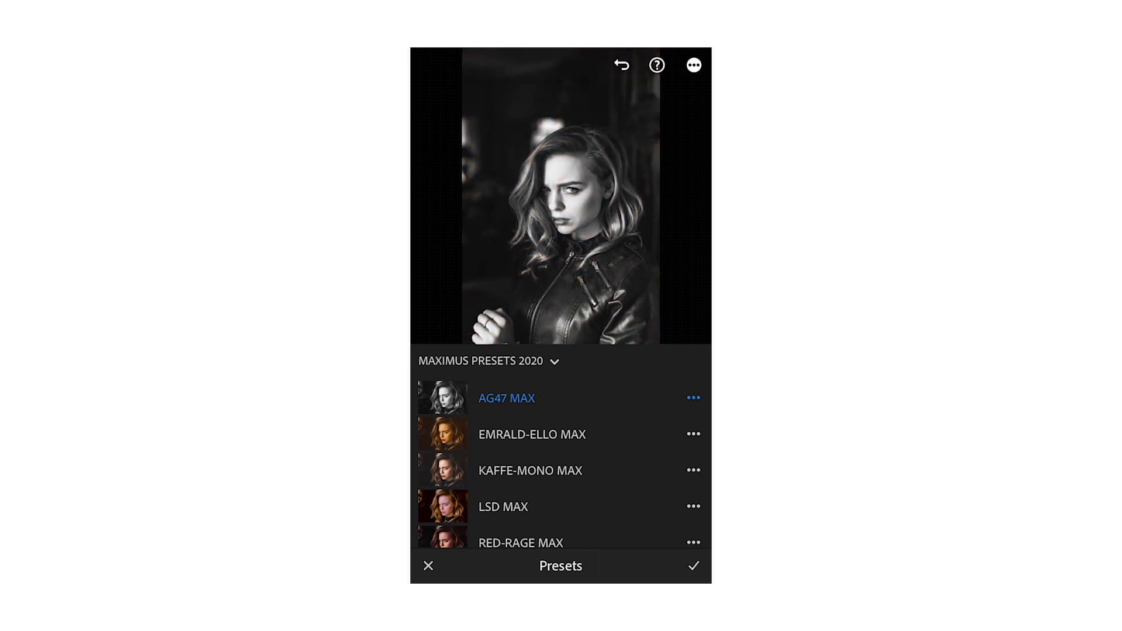
pyautogui.click(533, 435)
pyautogui.scroll(-1, 559, 463)
pyautogui.click(504, 461)
pyautogui.click(521, 497)
pyautogui.scroll(-1, 559, 463)
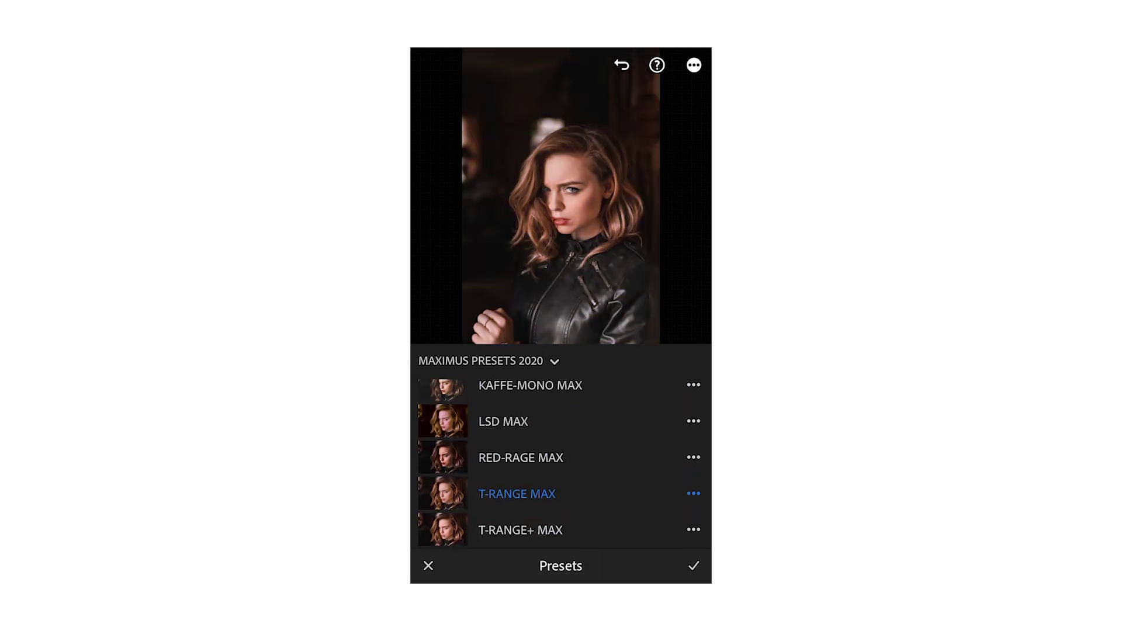
pyautogui.click(521, 530)
pyautogui.click(518, 493)
pyautogui.click(693, 566)
pyautogui.moveTo(526, 560); pyautogui.dragTo(684, 559)
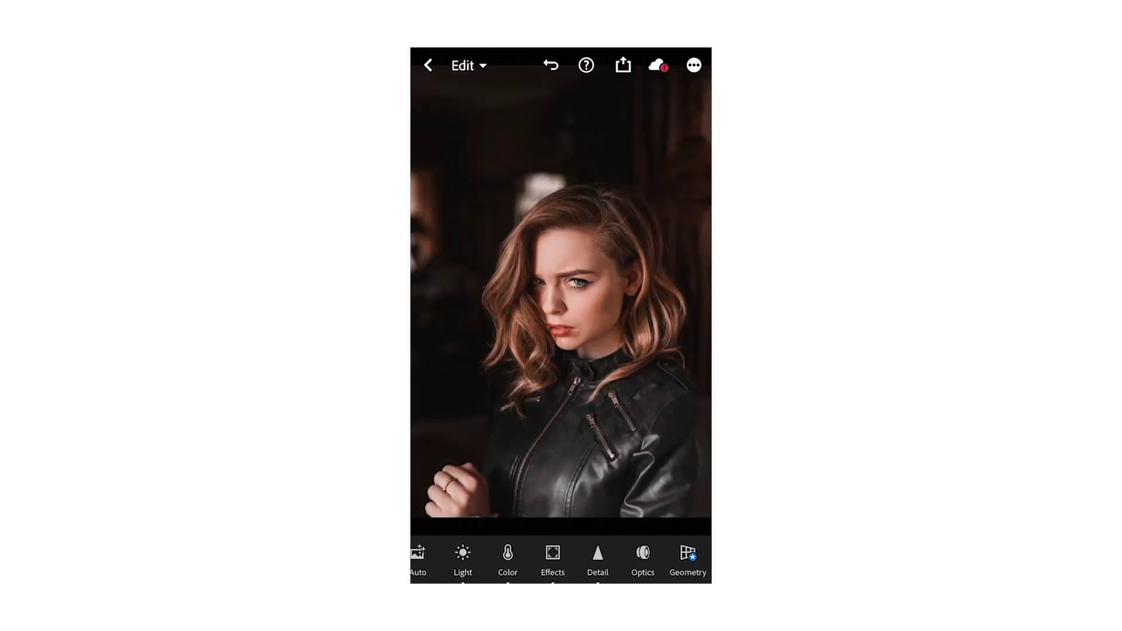
# - Set the Color panel's Temp slider to -11, then ease it back to -7
pyautogui.click(572, 559)
pyautogui.moveTo(562, 453); pyautogui.dragTo(547, 453)
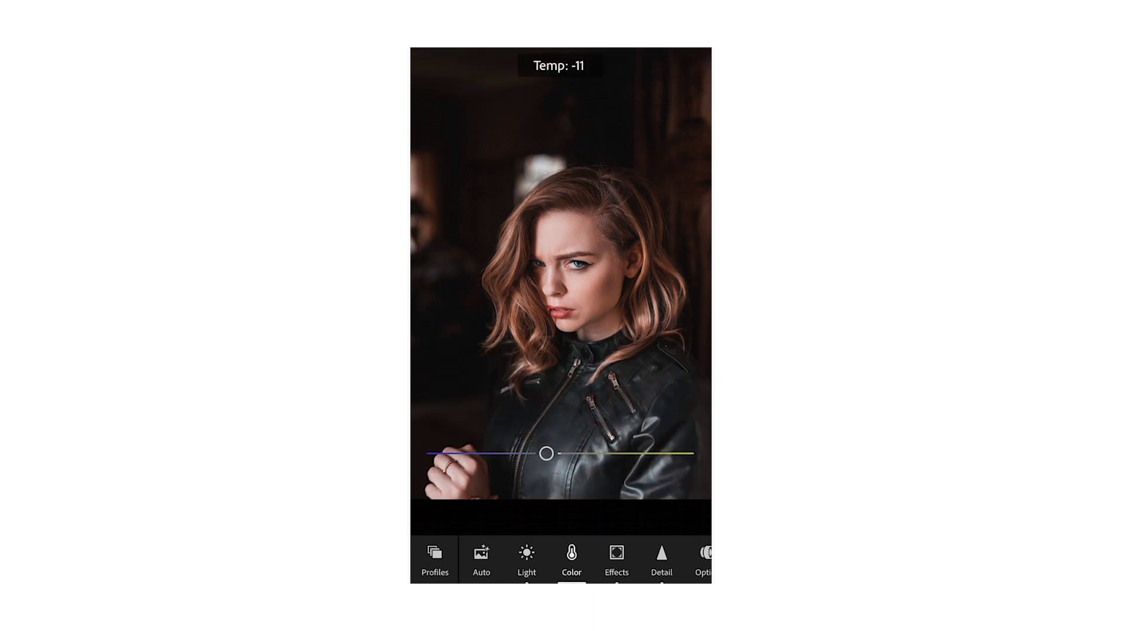
pyautogui.moveTo(546, 453)
pyautogui.mouseDown()
pyautogui.moveTo(539, 421)
pyautogui.moveTo(586, 421)
pyautogui.moveTo(562, 421)
pyautogui.mouseUp()
pyautogui.click(526, 562)
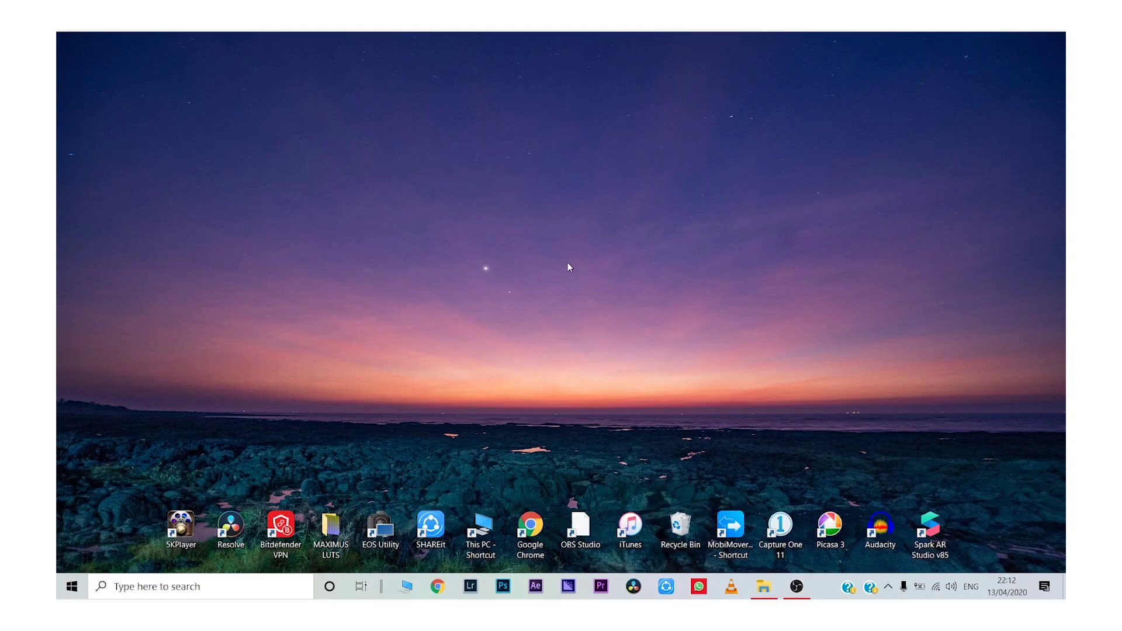
# - Load instagram.com and follow the profile bio's Google Drive link
pyautogui.press('Return')
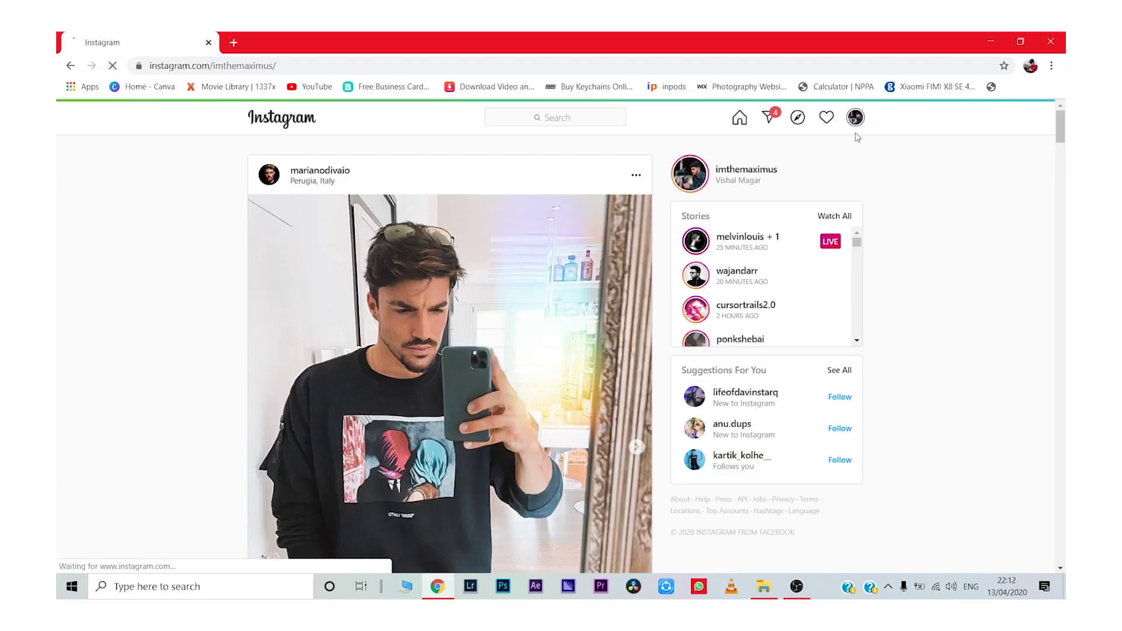
pyautogui.click(855, 119)
pyautogui.click(555, 264)
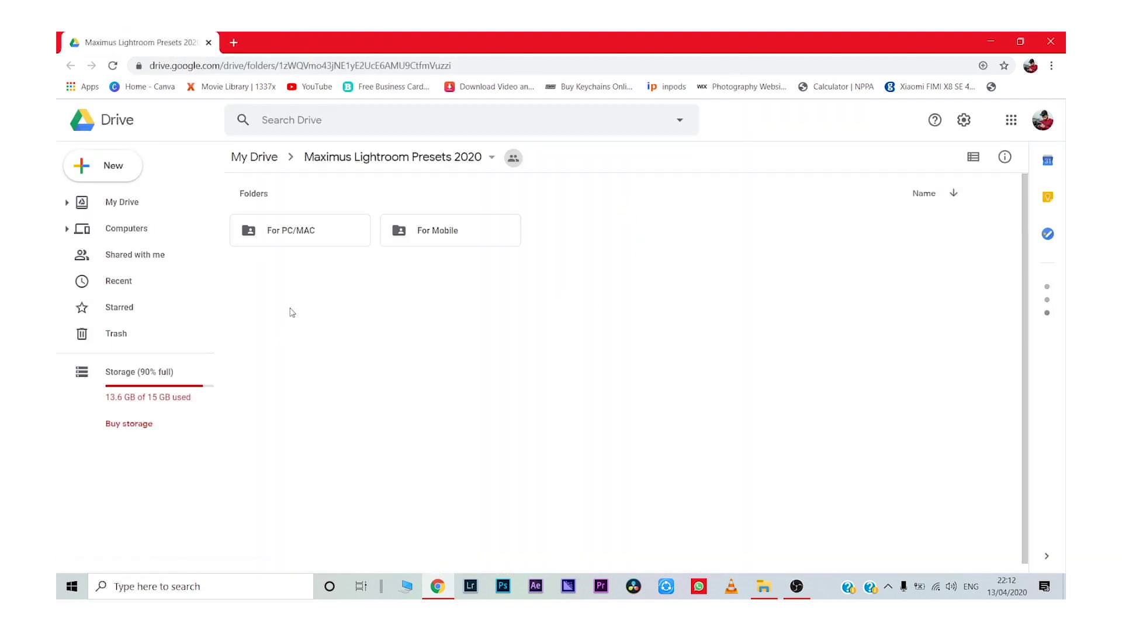
# - Download the For PC/MAC folder and show the downloaded zip in its folder
pyautogui.click(341, 233)
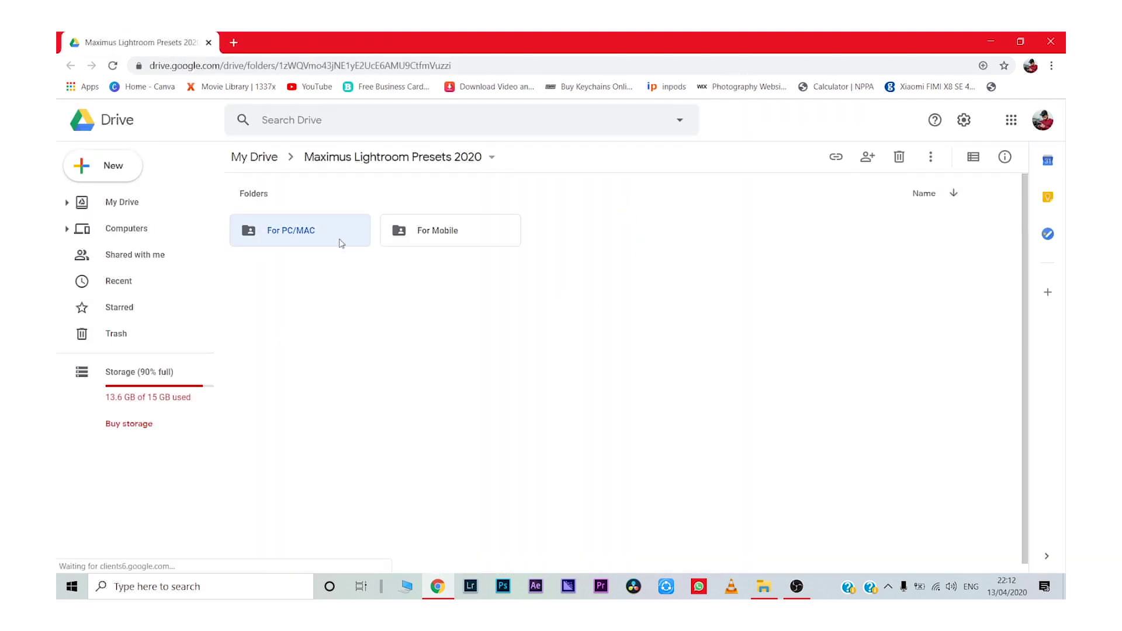
pyautogui.click(931, 157)
pyautogui.click(783, 386)
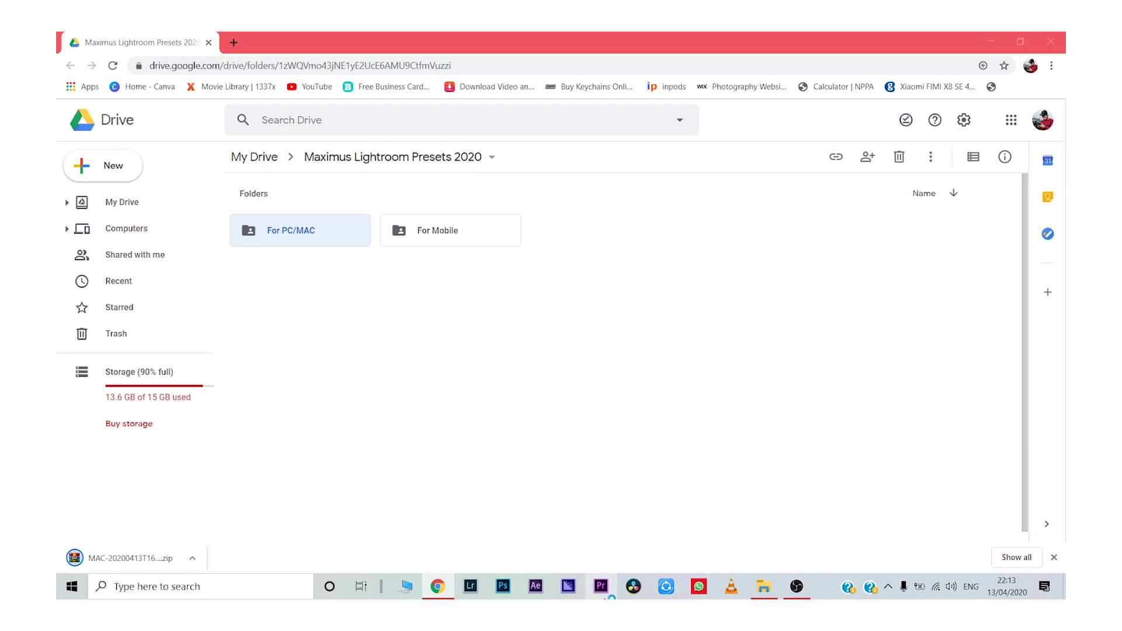
pyautogui.click(192, 557)
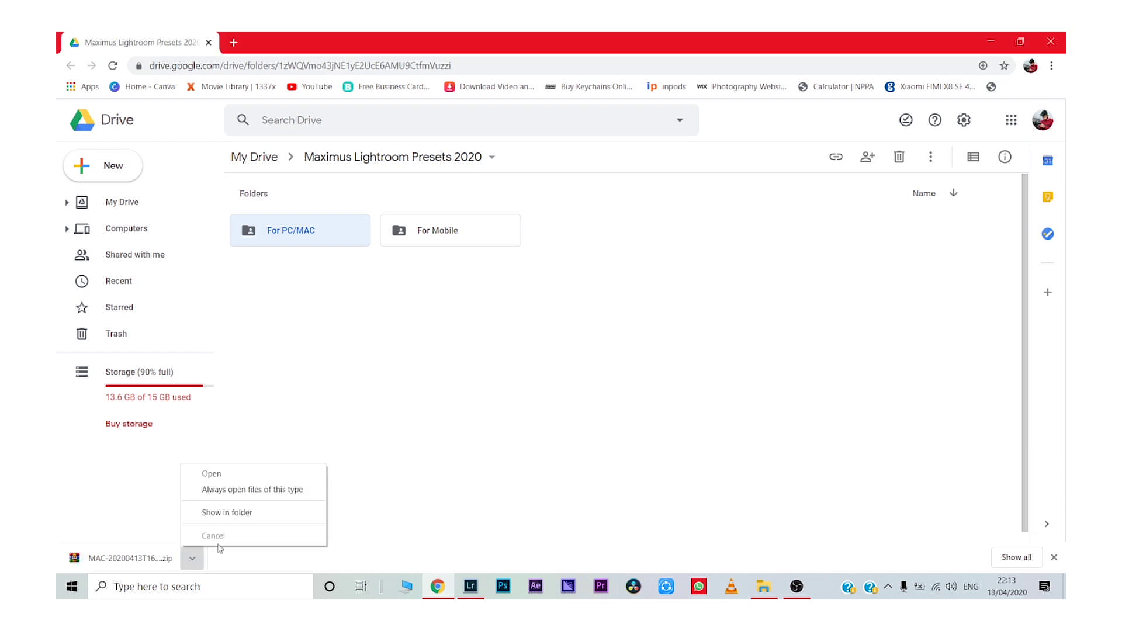
pyautogui.click(283, 511)
# - Extract the MAC zip into Downloads and open the extracted MAC folder
pyautogui.rightClick(226, 209)
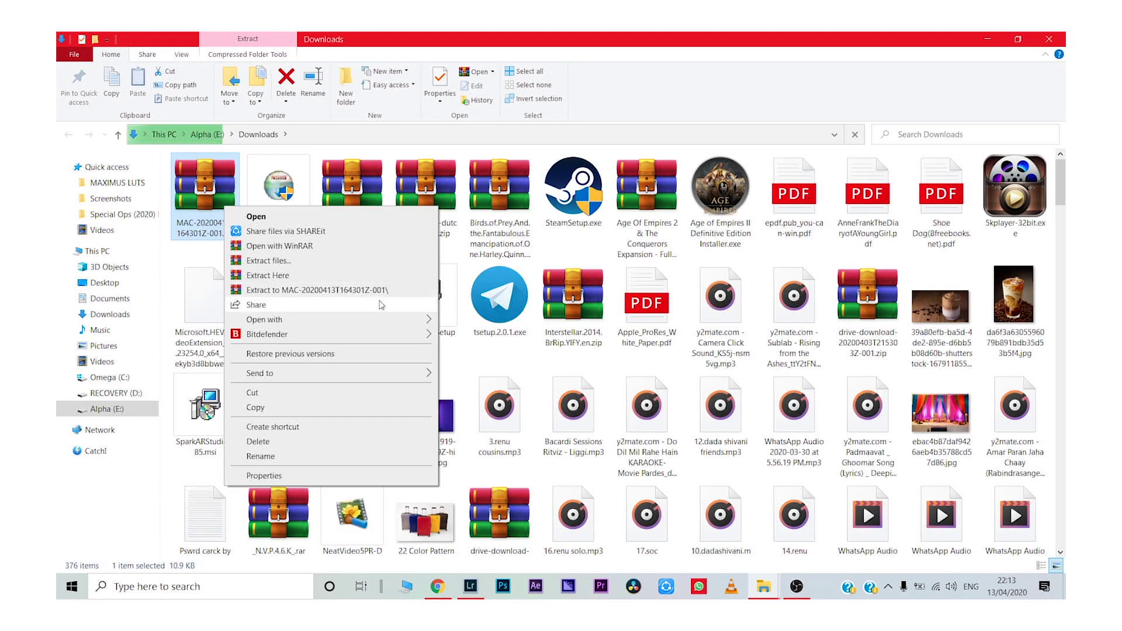
pyautogui.click(316, 290)
pyautogui.scroll(-10, 971, 231)
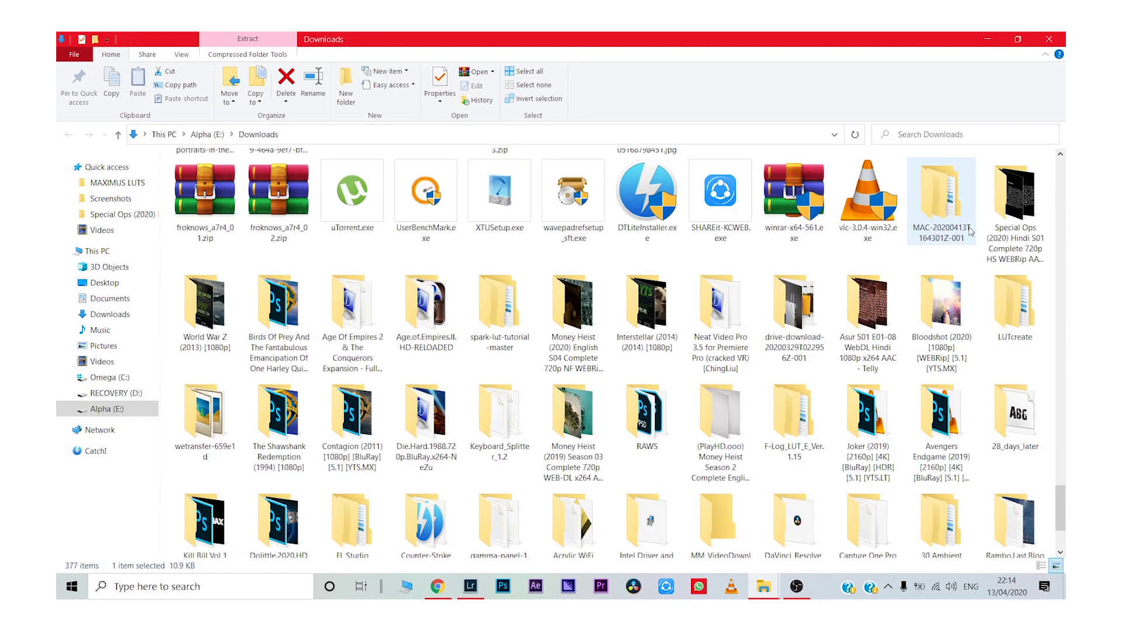
pyautogui.doubleClick(971, 231)
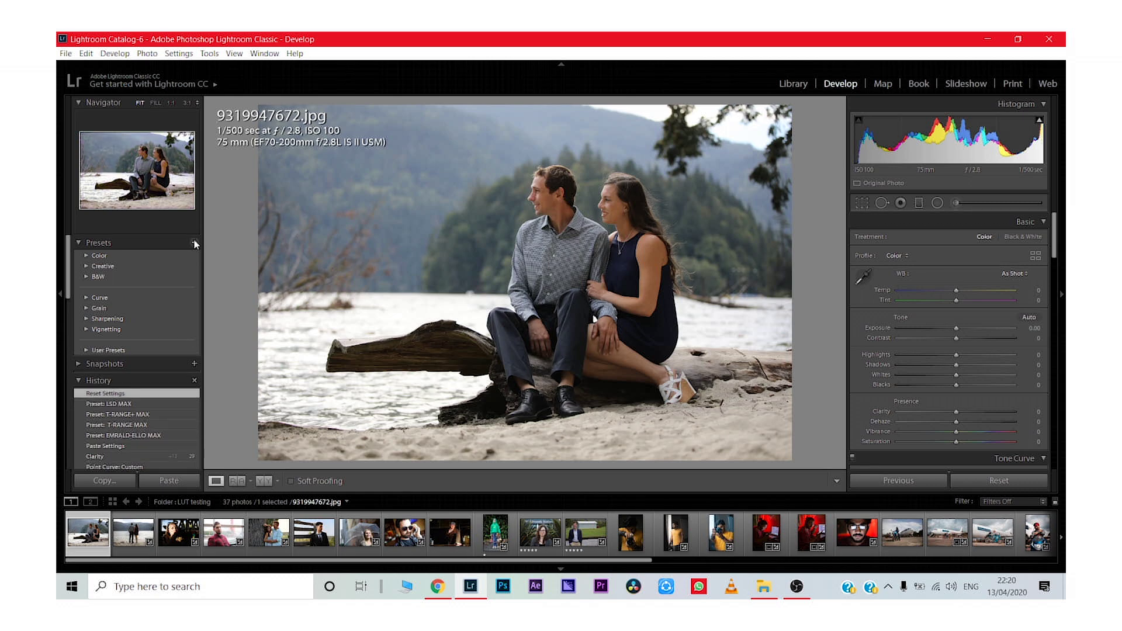
# - Import all seven MAXIMUS .xmp files, from T-RANGE MAX.xmp onward, through Import Presets
pyautogui.click(196, 243)
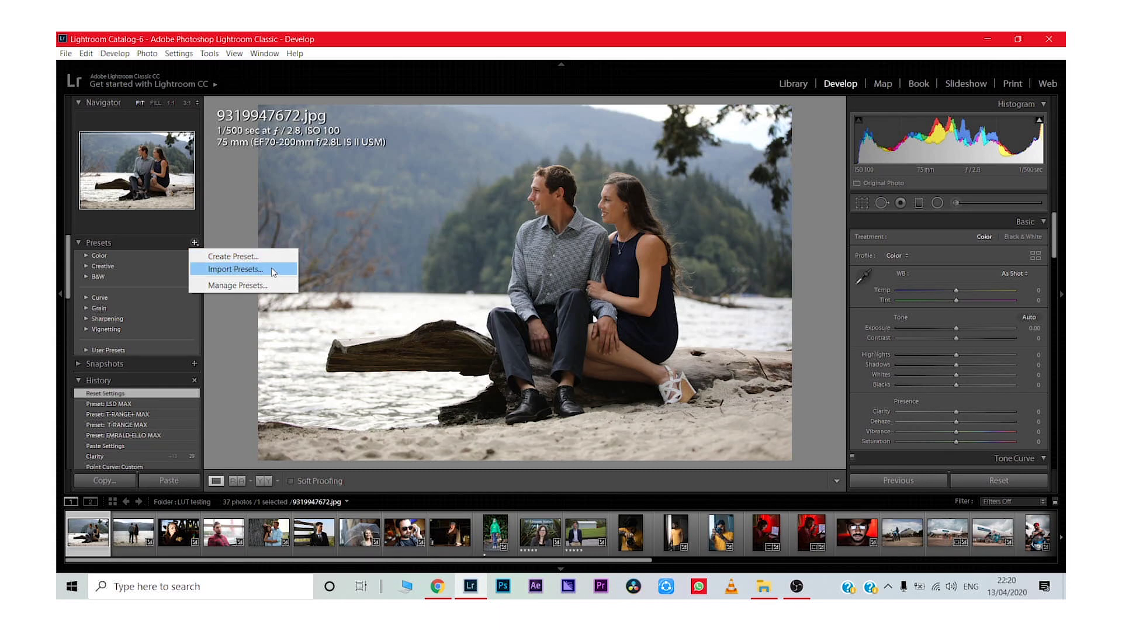
pyautogui.click(273, 272)
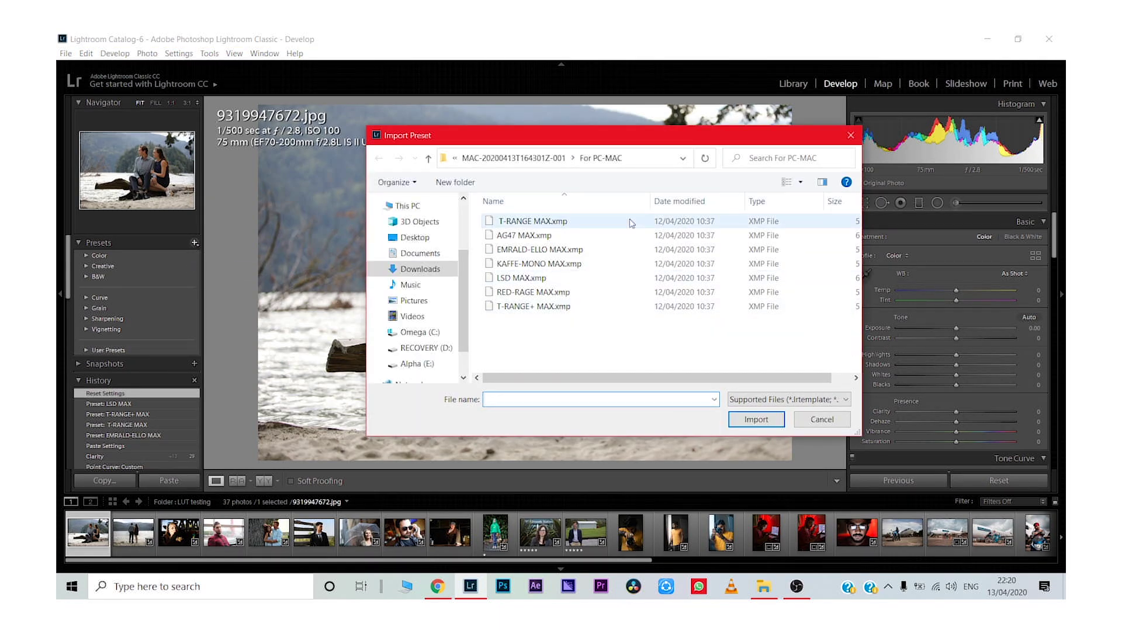
pyautogui.click(630, 223)
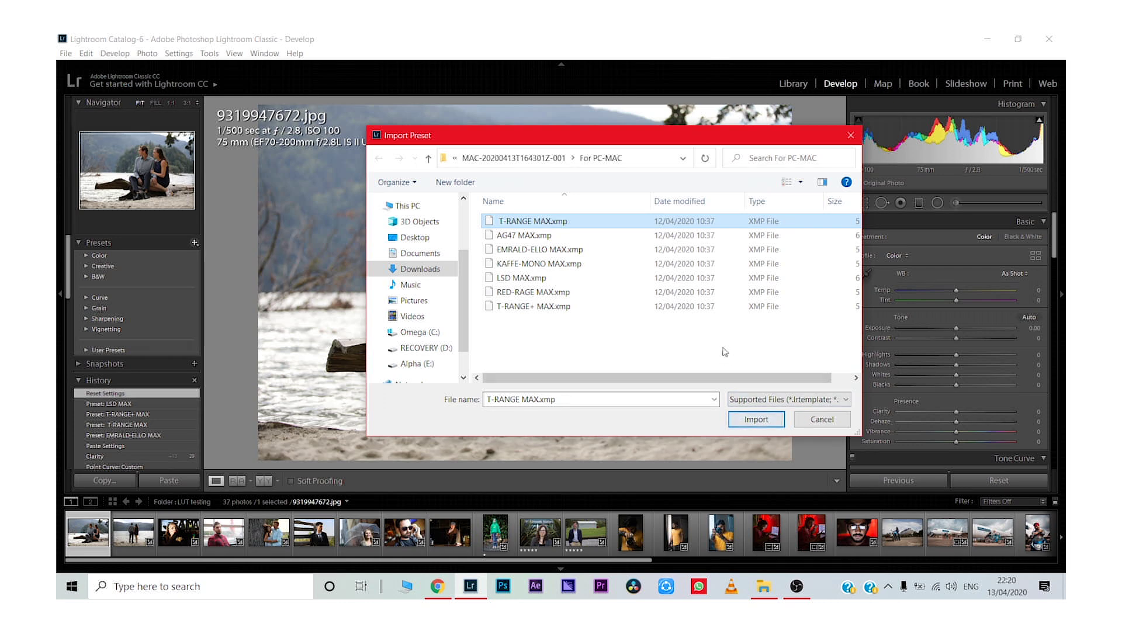
pyautogui.keyDown('shift'); pyautogui.click(727, 311); pyautogui.keyUp('shift')
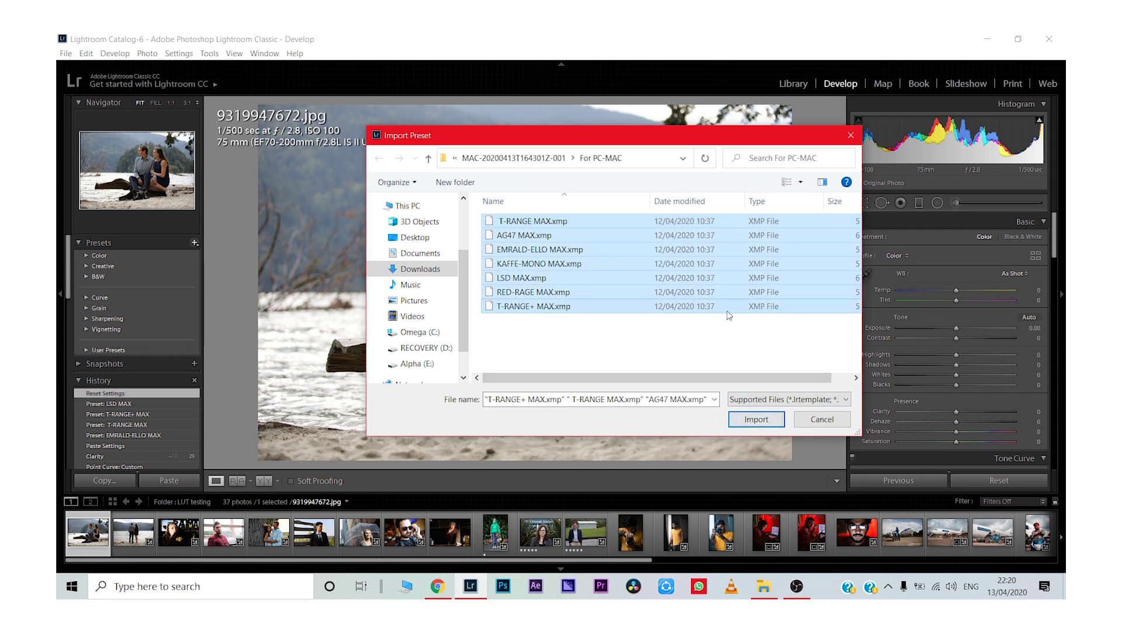
pyautogui.click(776, 421)
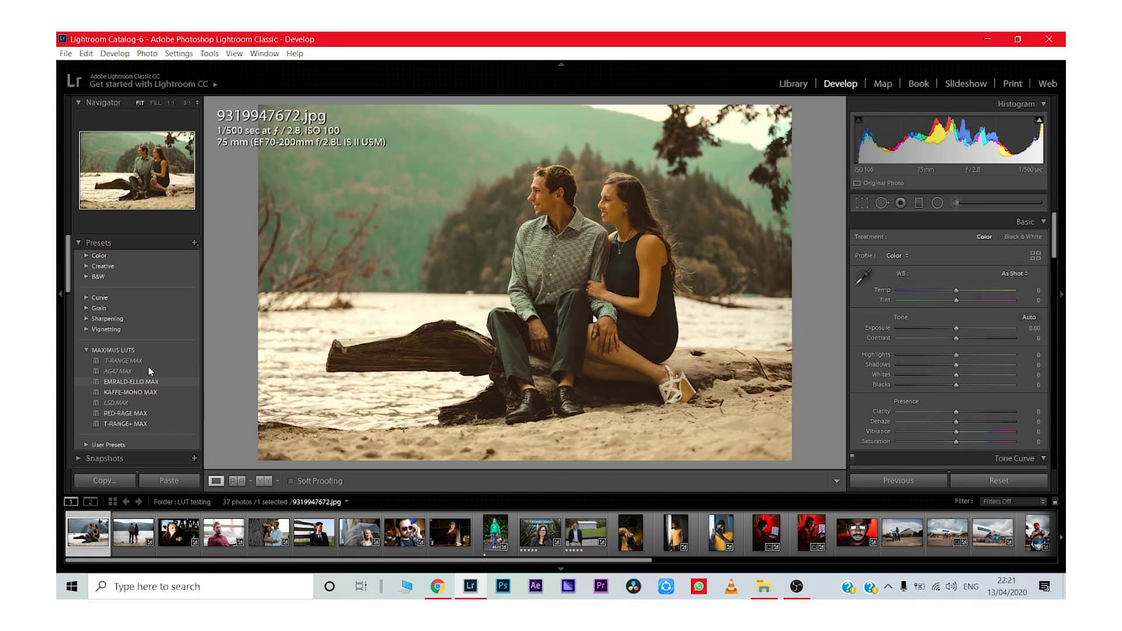
# - Try T-RANGE MAX, then T-RANGE+ MAX on the couple photo, then select the Edmonds Station portrait
pyautogui.click(137, 360)
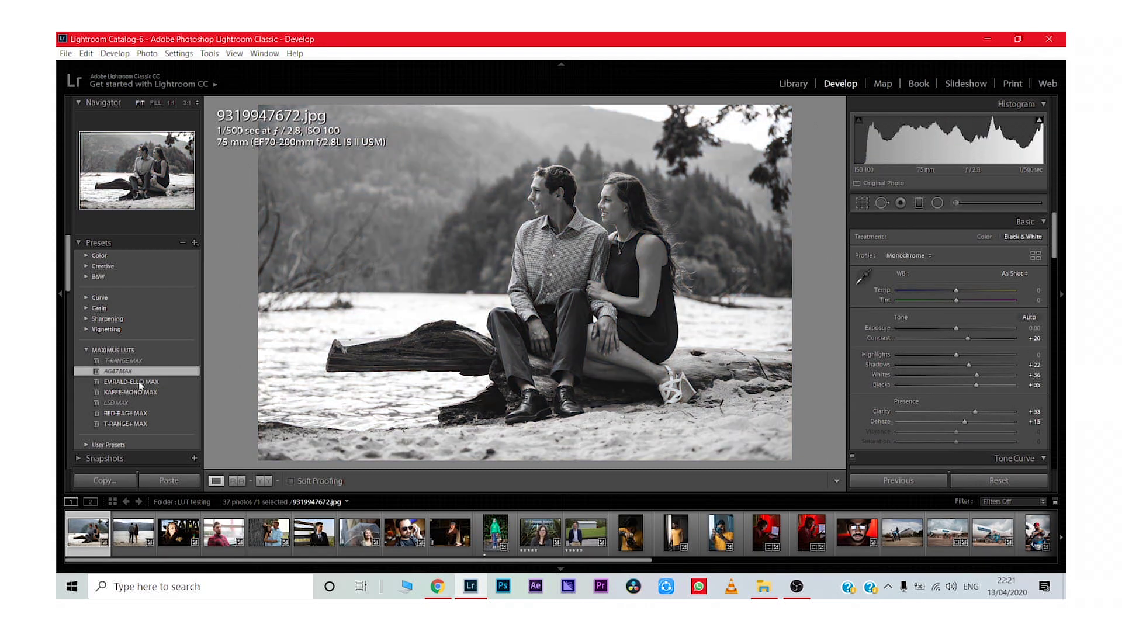
pyautogui.click(125, 424)
pyautogui.moveTo(540, 533)
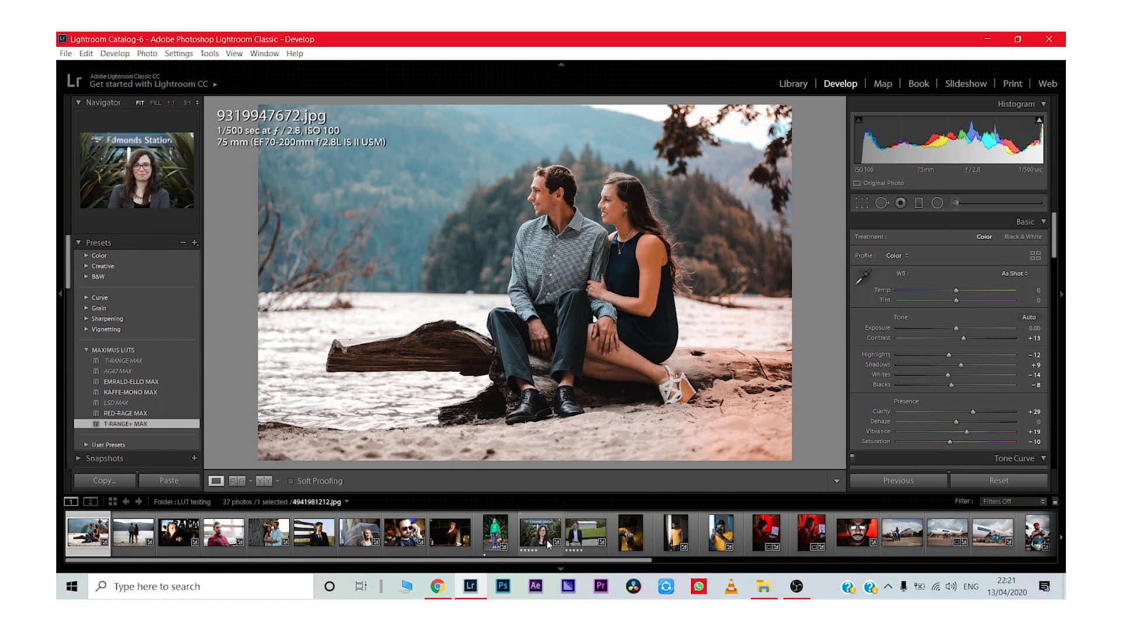
pyautogui.click(548, 543)
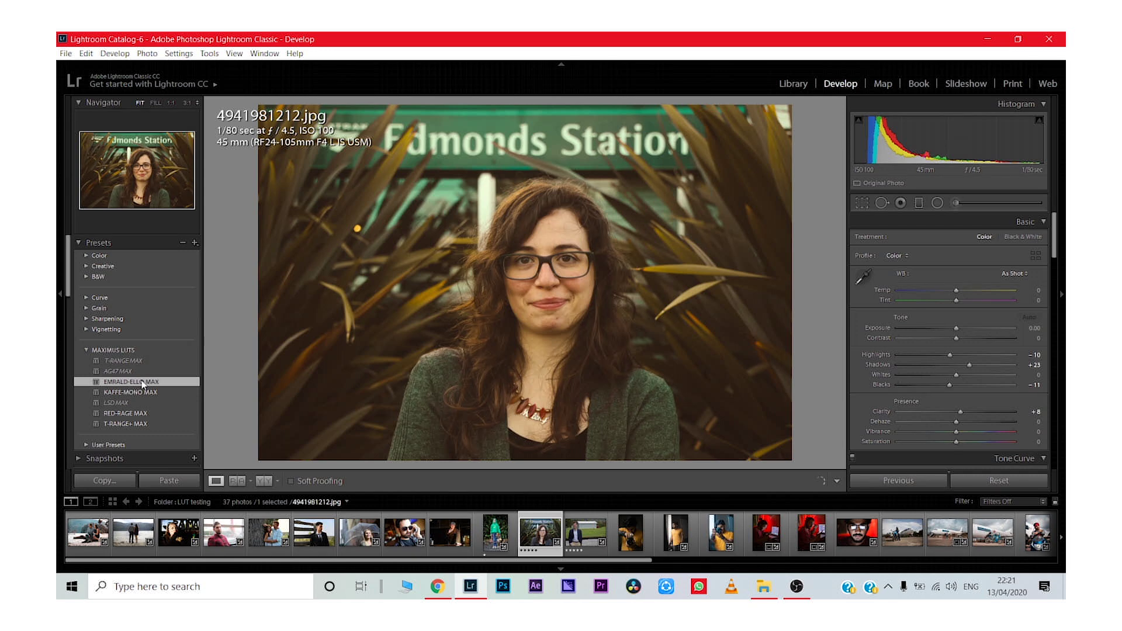
pyautogui.moveTo(956, 289); pyautogui.dragTo(951, 292)
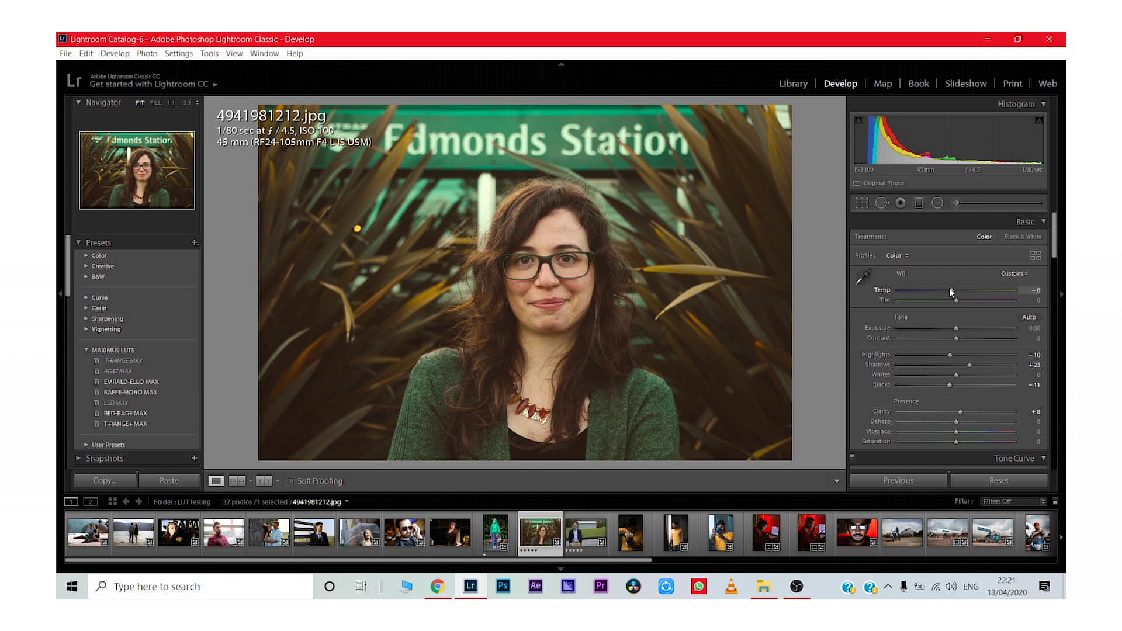
pyautogui.doubleClick(949, 288)
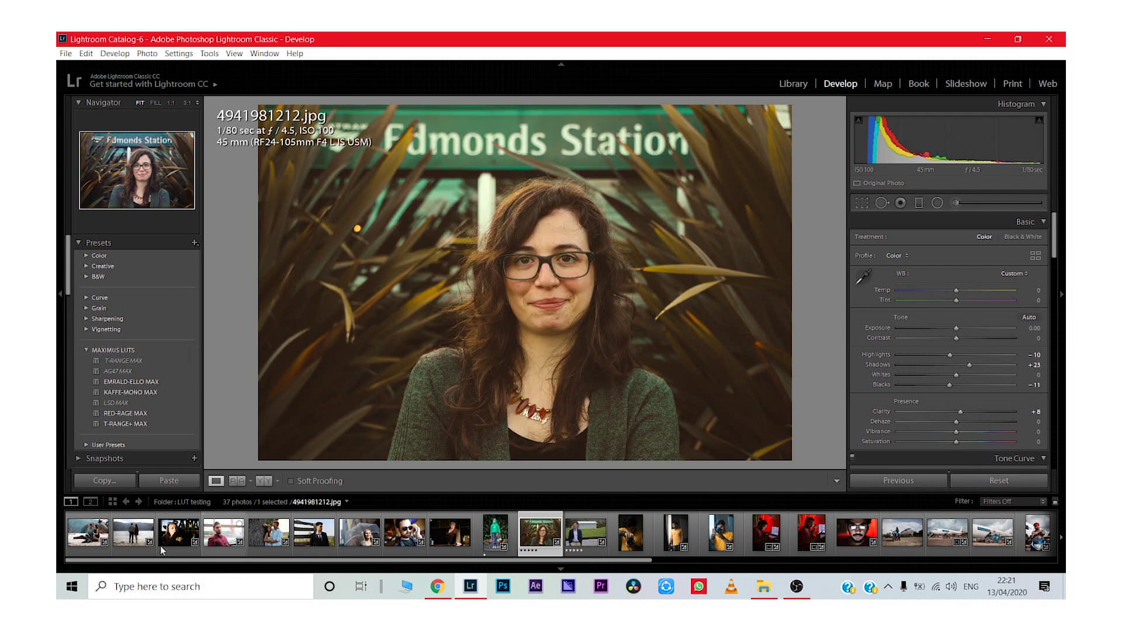